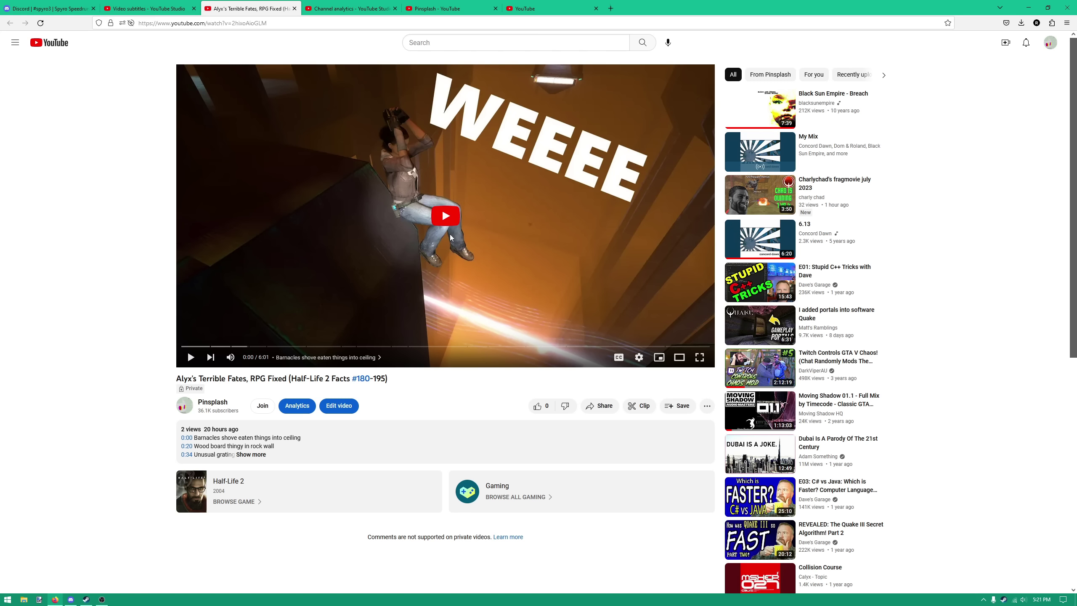
# - Switch to the Video subtitles tab for 'Alyx's Terrible Fates, RPG Fixed' in YouTube Studio
pyautogui.hotkey('ctrl', 'shift', 'Tab')
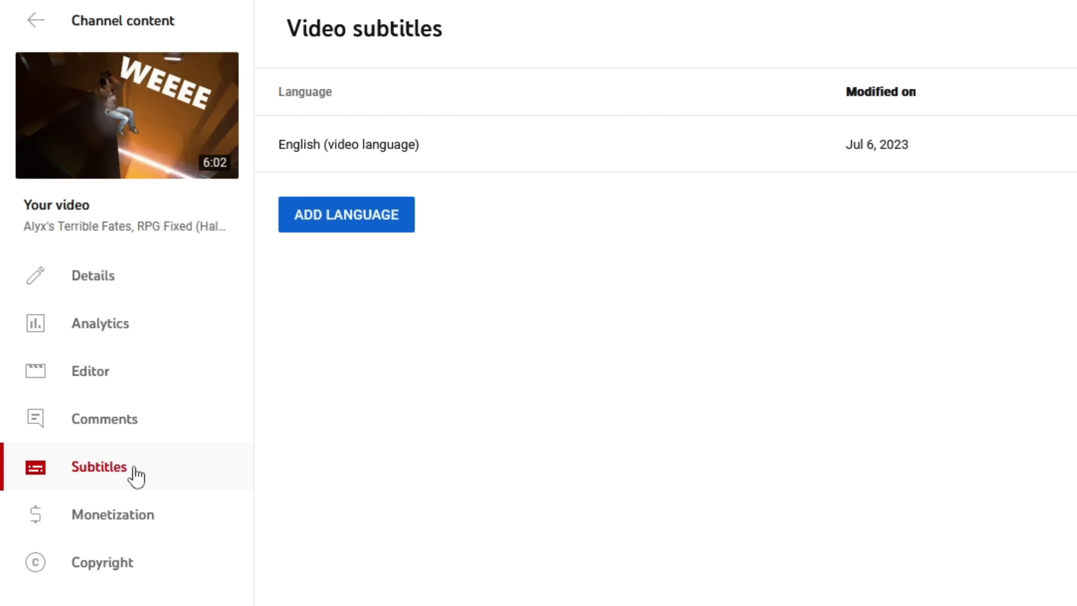
# - Highlight 'Automatic' under Published to confirm the English subtitles are auto-generated
pyautogui.doubleClick(572, 336)
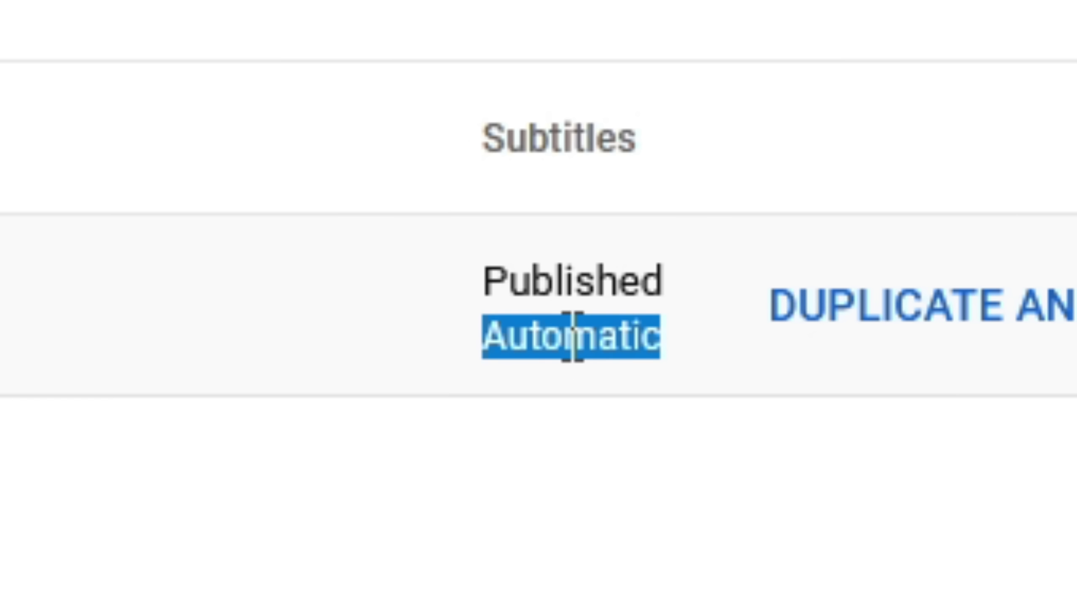
pyautogui.click(573, 335)
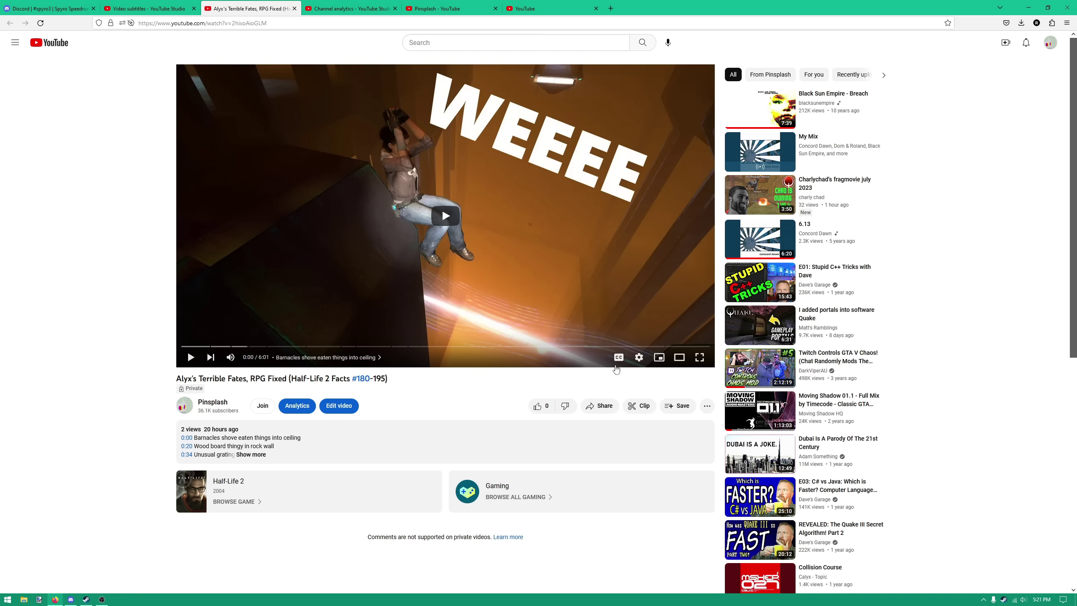
# - Turn on the English captions and play the video from 4:55
pyautogui.click(619, 358)
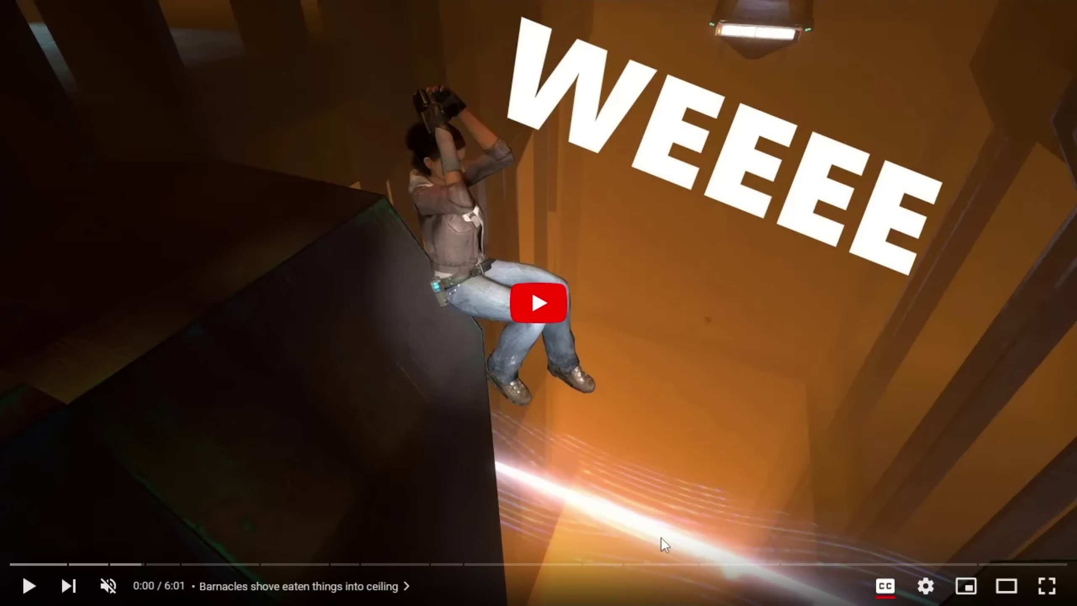
pyautogui.click(878, 565)
pyautogui.click(538, 303)
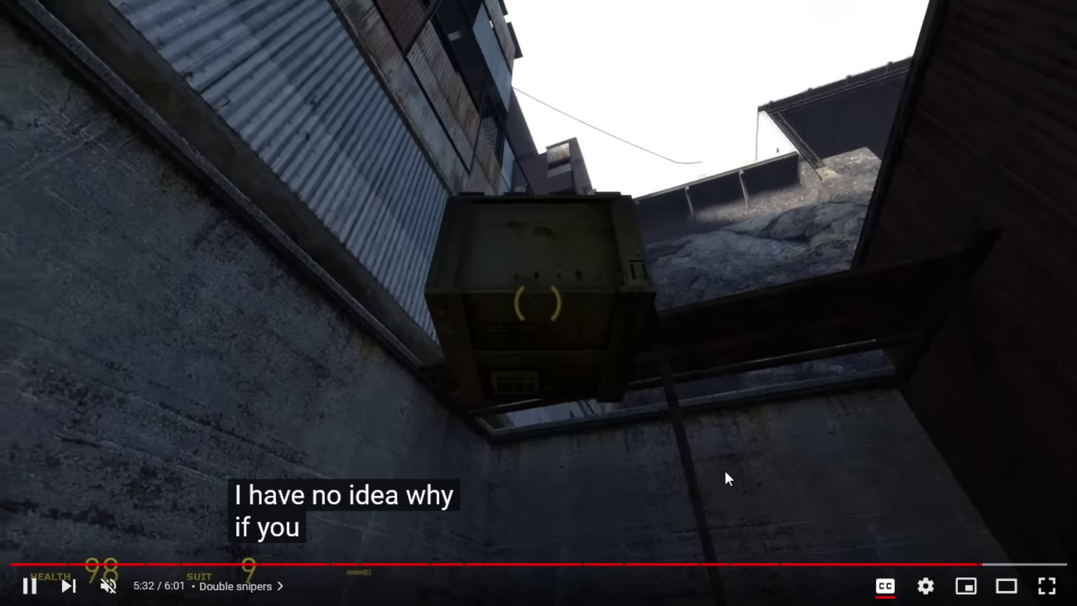
# - Exit fullscreen, replay the captions from 5:04 and pause at 5:26
pyautogui.click(813, 500)
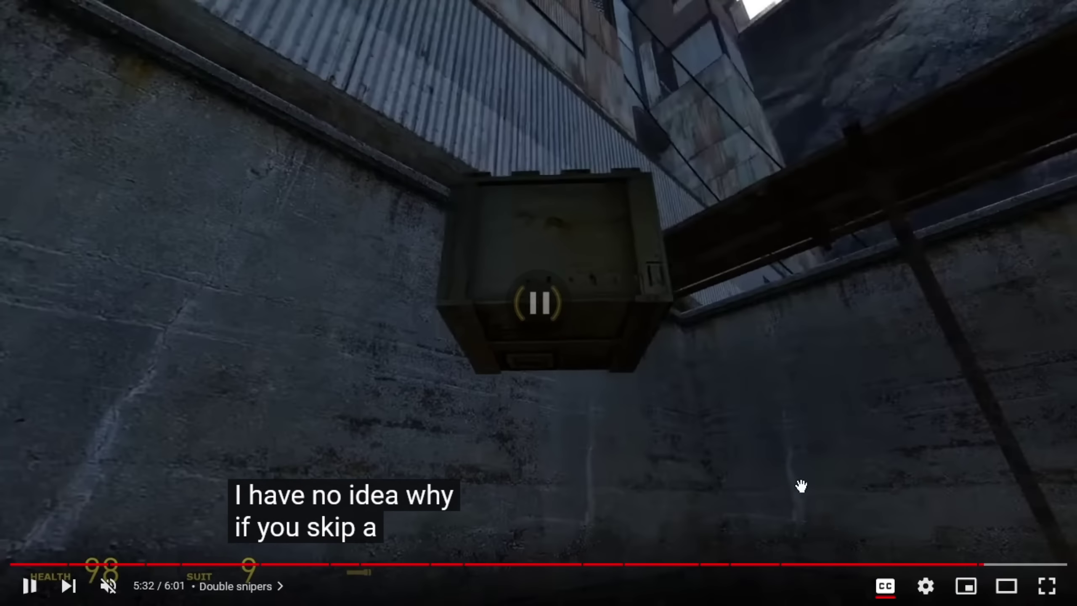
pyautogui.press('Escape')
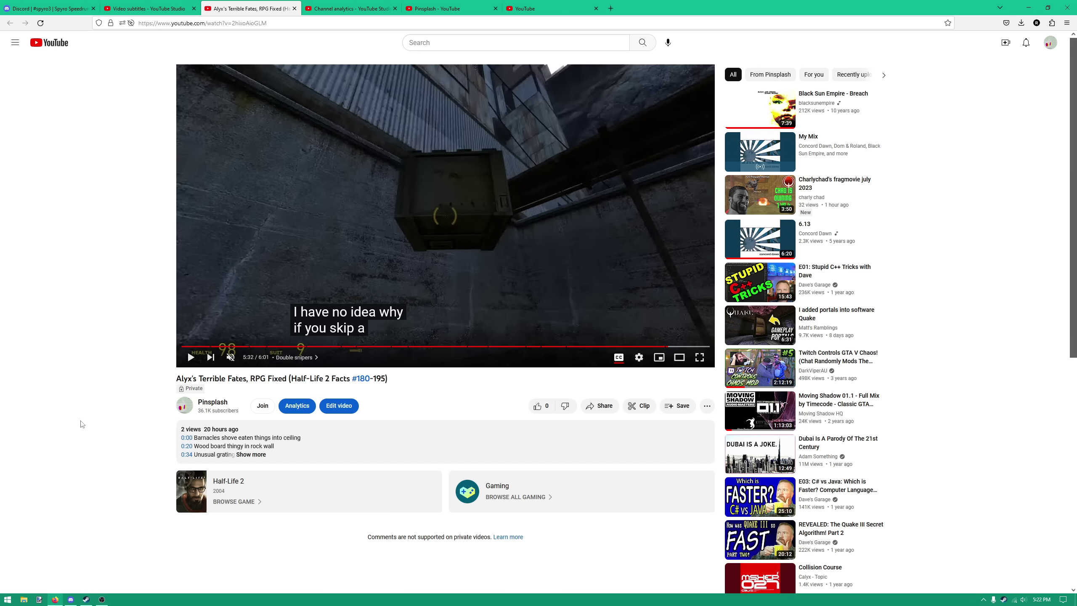
pyautogui.hotkey('ctrl', 'Left')
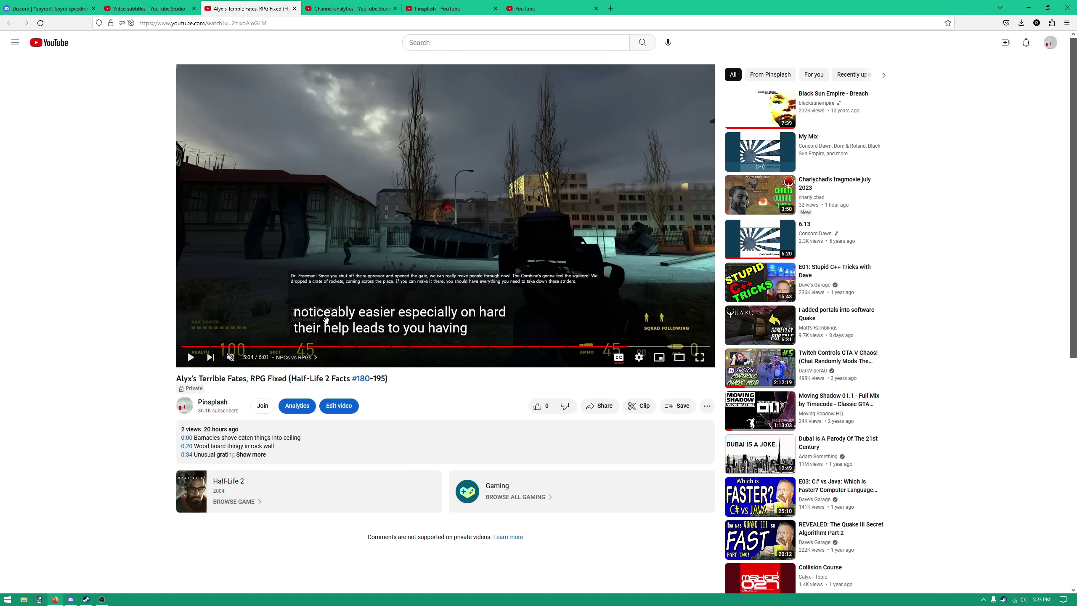
pyautogui.click(330, 325)
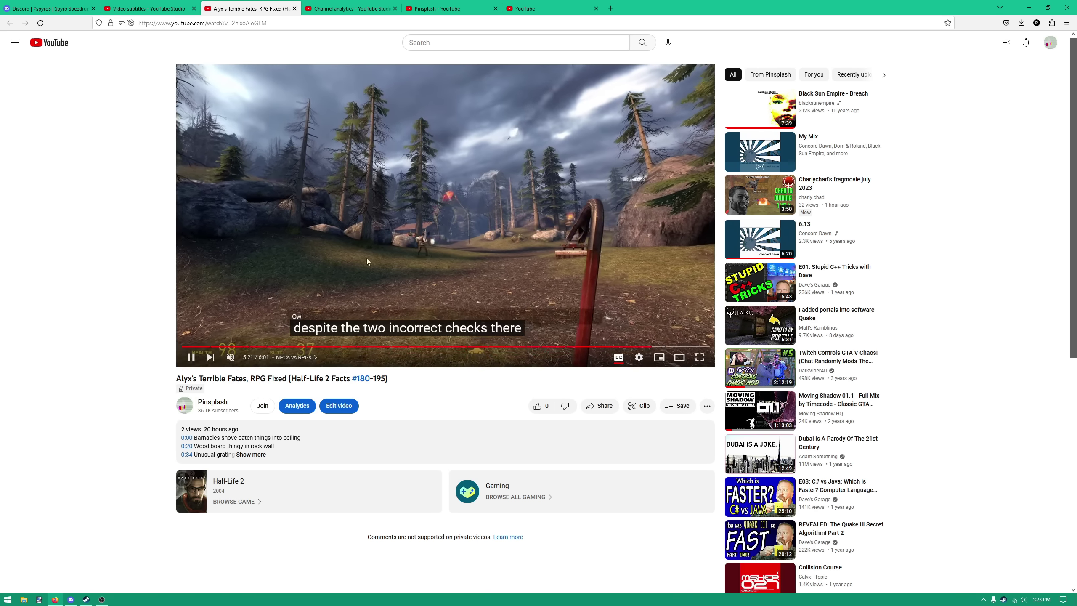
pyautogui.press('space')
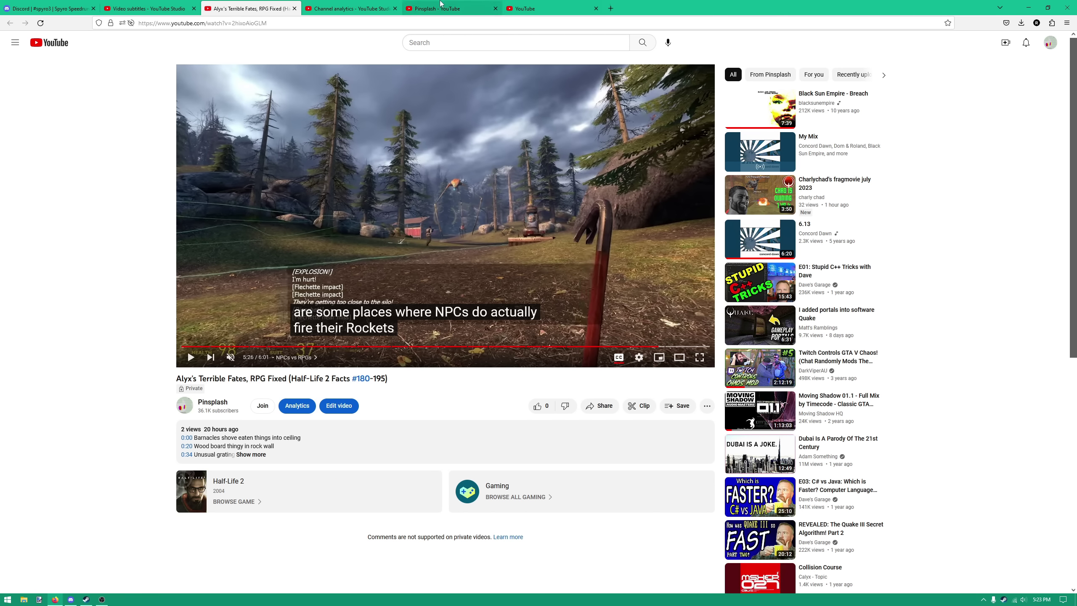
# - Highlight the subtitle poll question, its options and the 97% result for one or two sentences
pyautogui.click(441, 4)
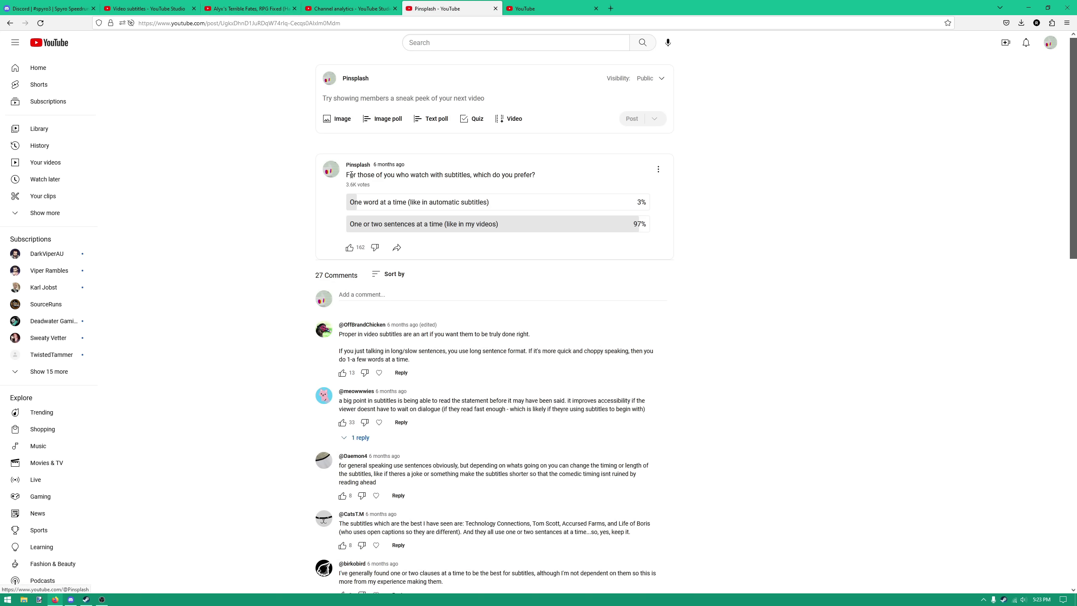
pyautogui.moveTo(351, 173); pyautogui.dragTo(528, 237)
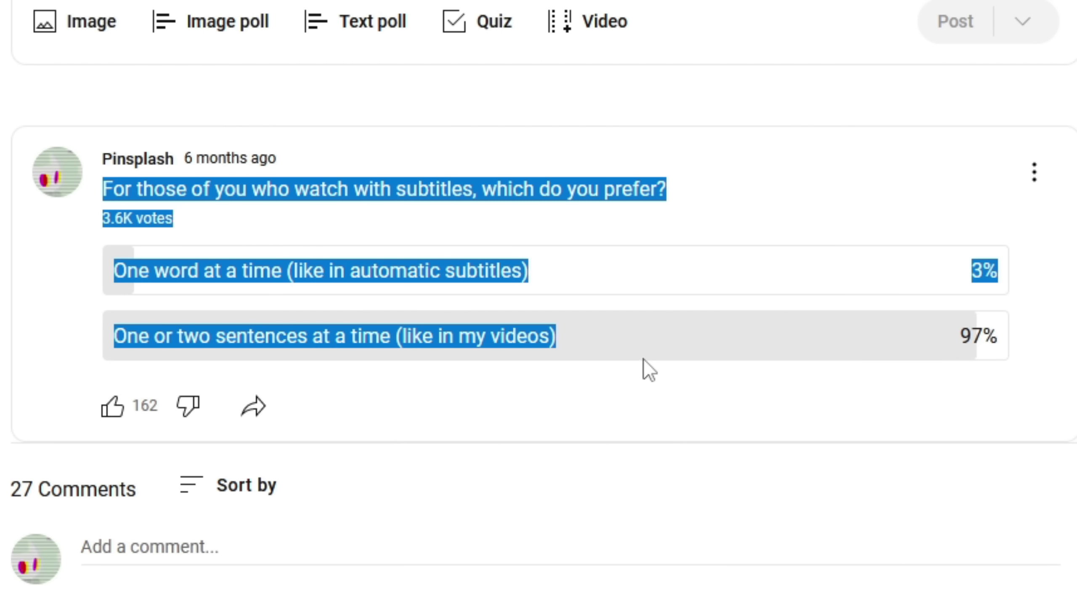
pyautogui.click(661, 225)
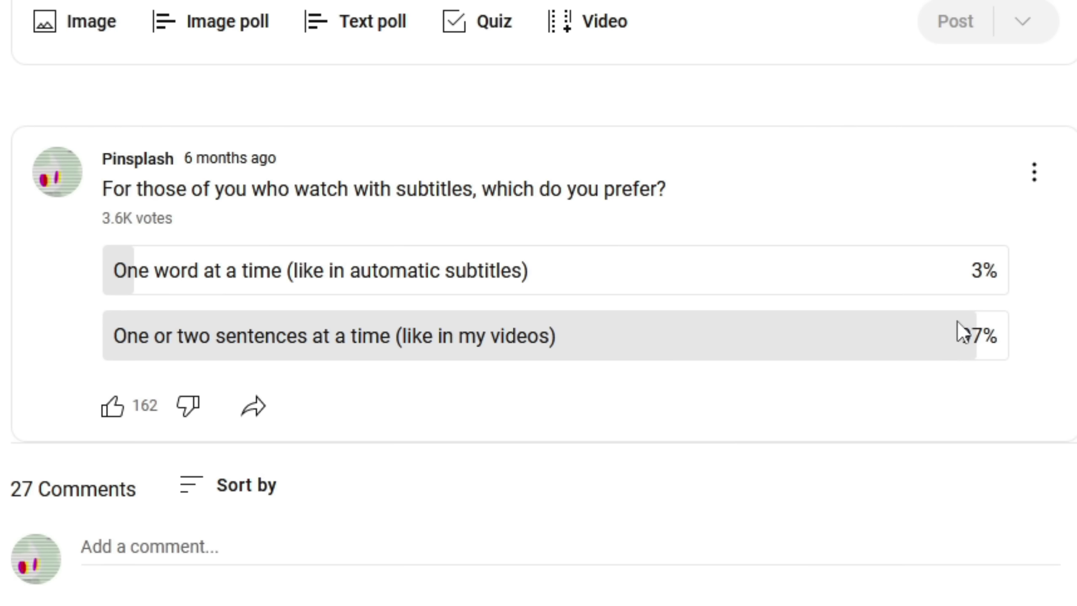
pyautogui.doubleClick(975, 337)
pyautogui.moveTo(560, 338); pyautogui.dragTo(113, 337)
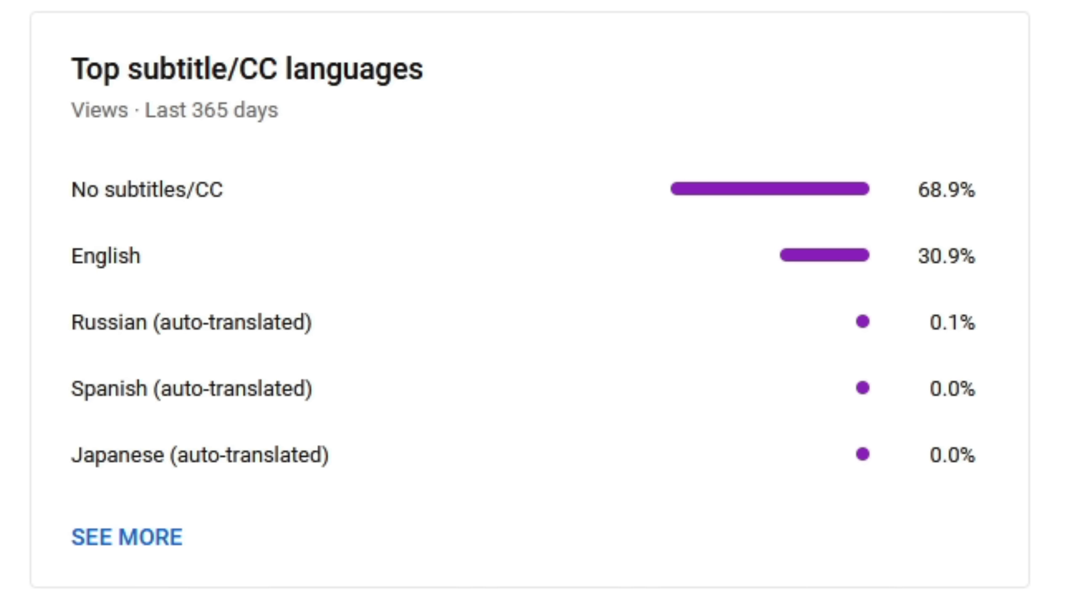
# - Highlight the 30.9% English subtitle share in analytics, then return to the video's subtitles page
pyautogui.moveTo(984, 261); pyautogui.dragTo(97, 186)
pyautogui.click(954, 261)
pyautogui.tripleClick(937, 259)
pyautogui.click(935, 261)
pyautogui.moveTo(912, 265); pyautogui.dragTo(990, 266)
pyautogui.click(346, 202)
pyautogui.click(148, 8)
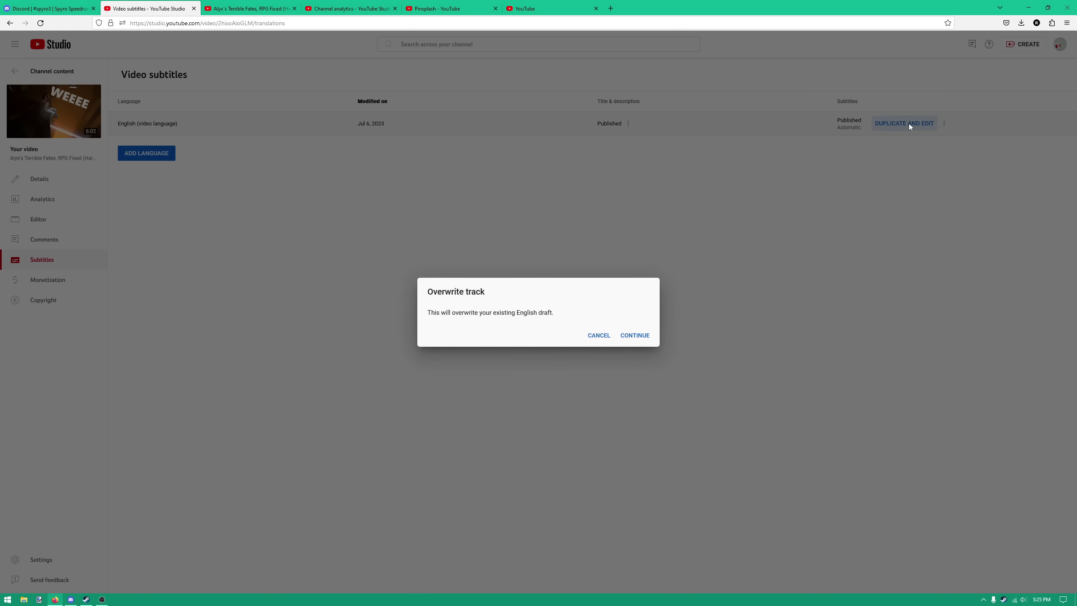
# - Confirm overwriting the English draft and scroll through the auto-generated transcript in the editor
pyautogui.click(636, 336)
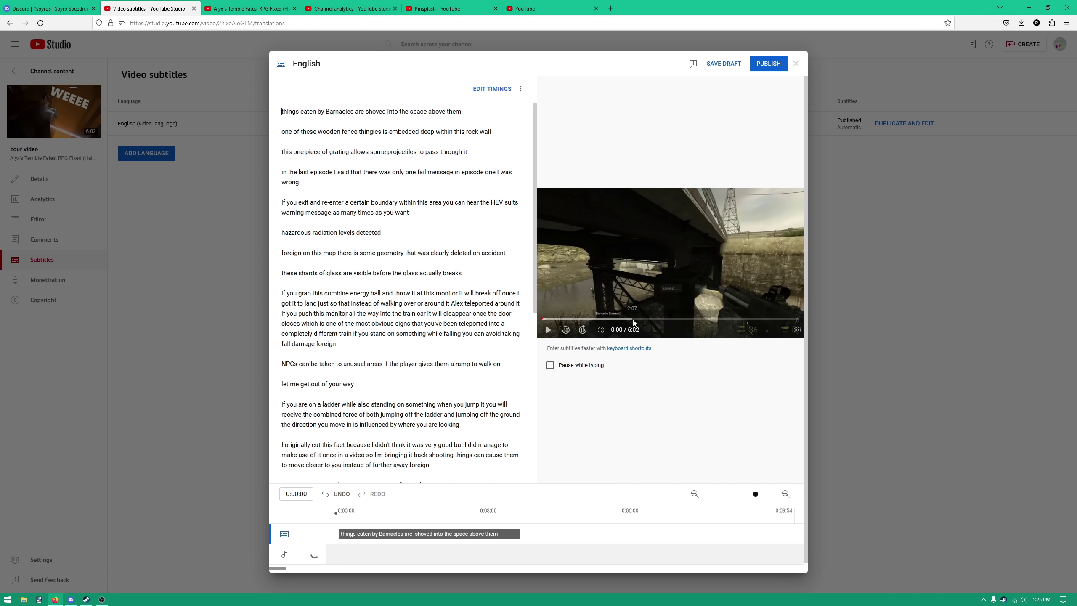
pyautogui.moveTo(534, 175)
pyautogui.mouseDown()
pyautogui.moveTo(543, 319)
pyautogui.moveTo(530, 167)
pyautogui.mouseUp()
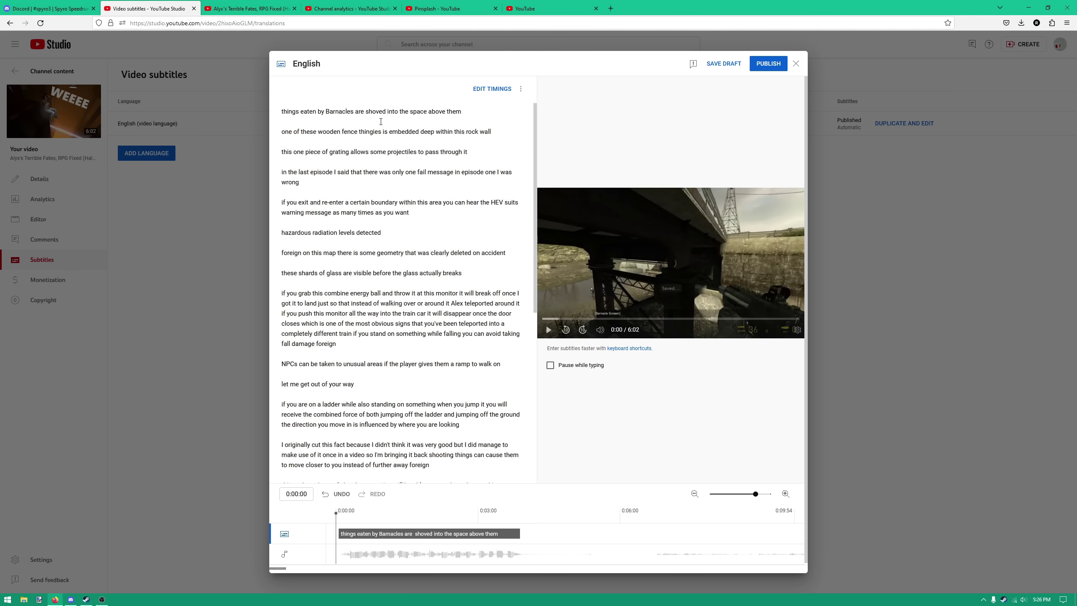
pyautogui.scroll(-5, 337, 125)
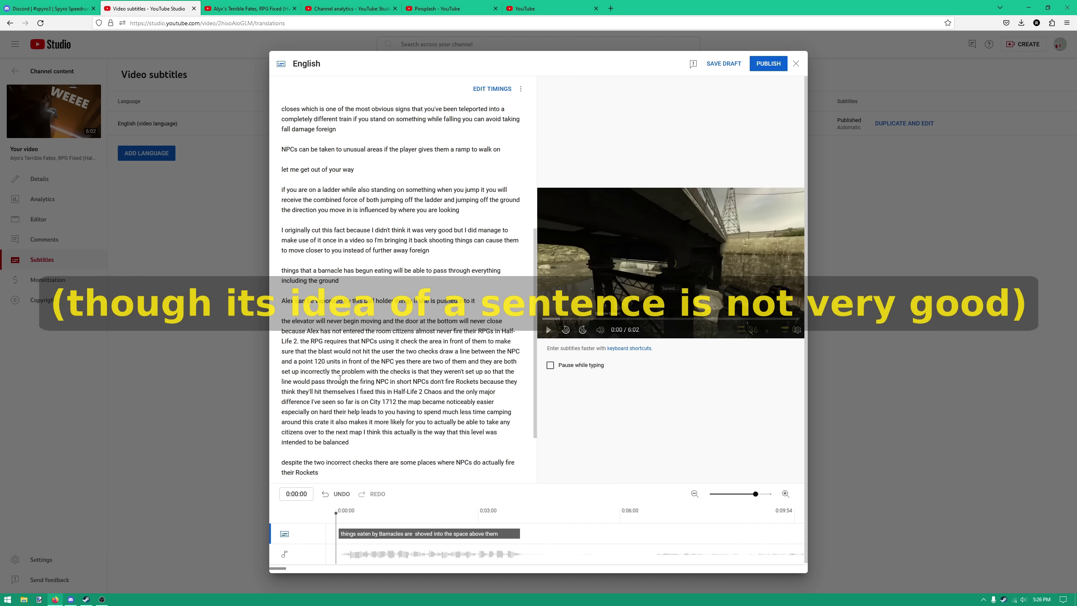
pyautogui.scroll(5, 346, 371)
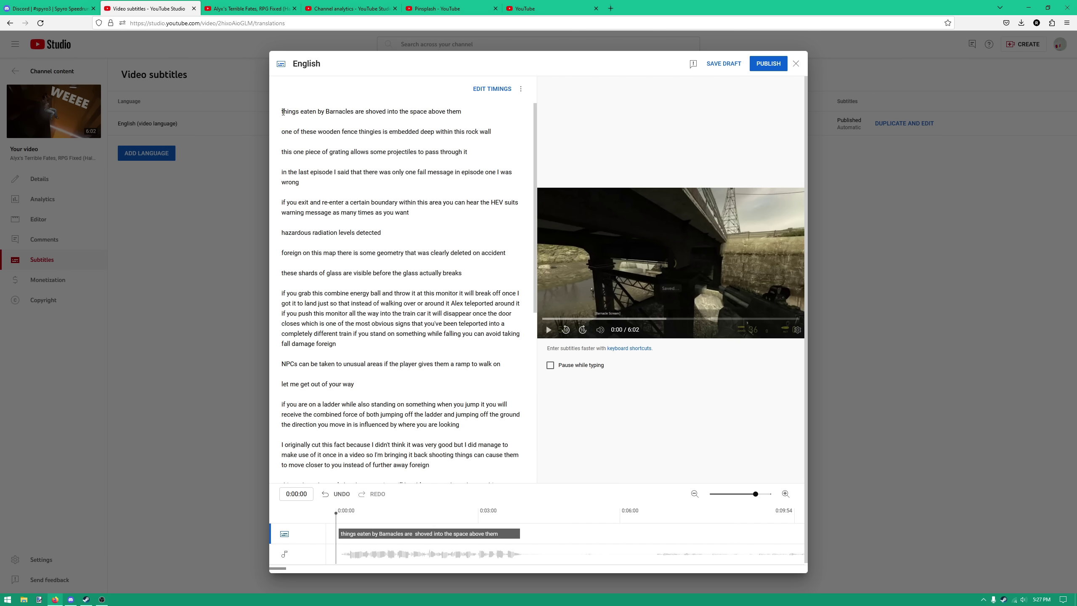
pyautogui.scroll(-5, 358, 252)
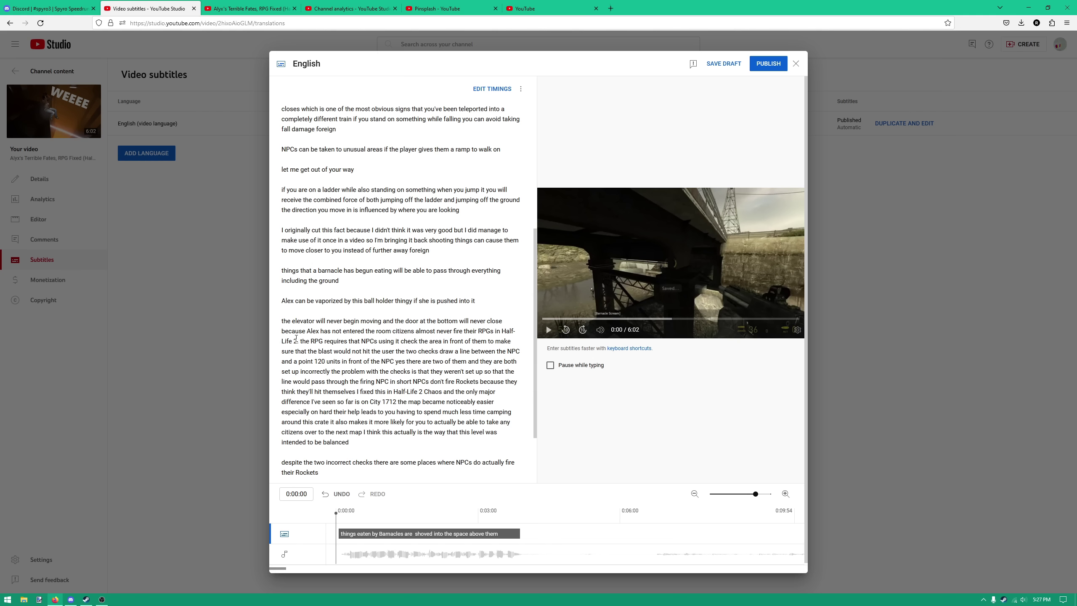
pyautogui.scroll(5, 348, 257)
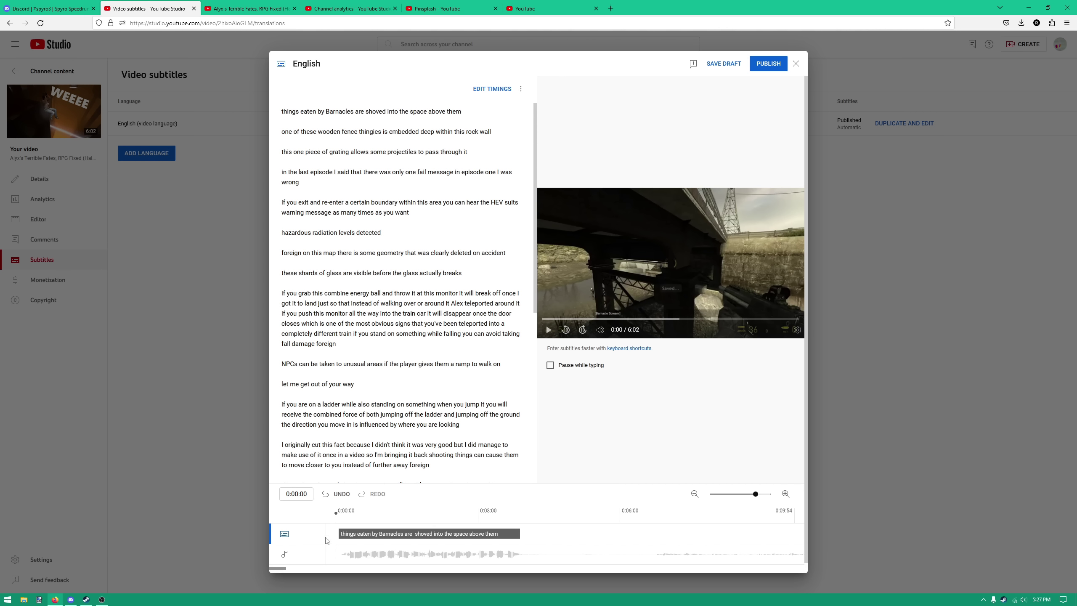
# - Capitalise the first two cues, lowercase 'barnacles', and end each cue with a period
pyautogui.click(341, 539)
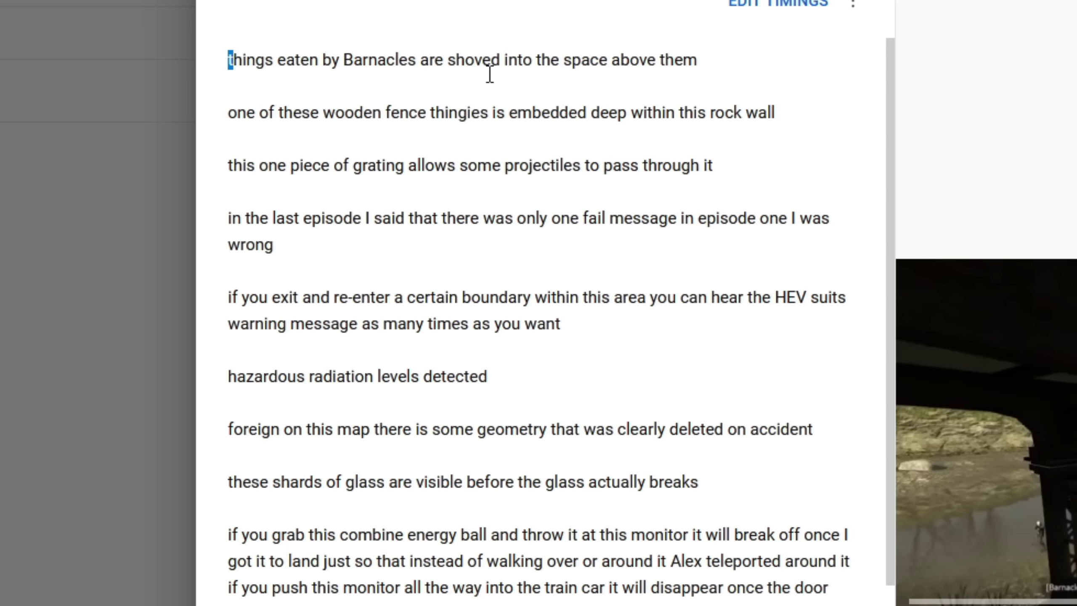
pyautogui.write('T')
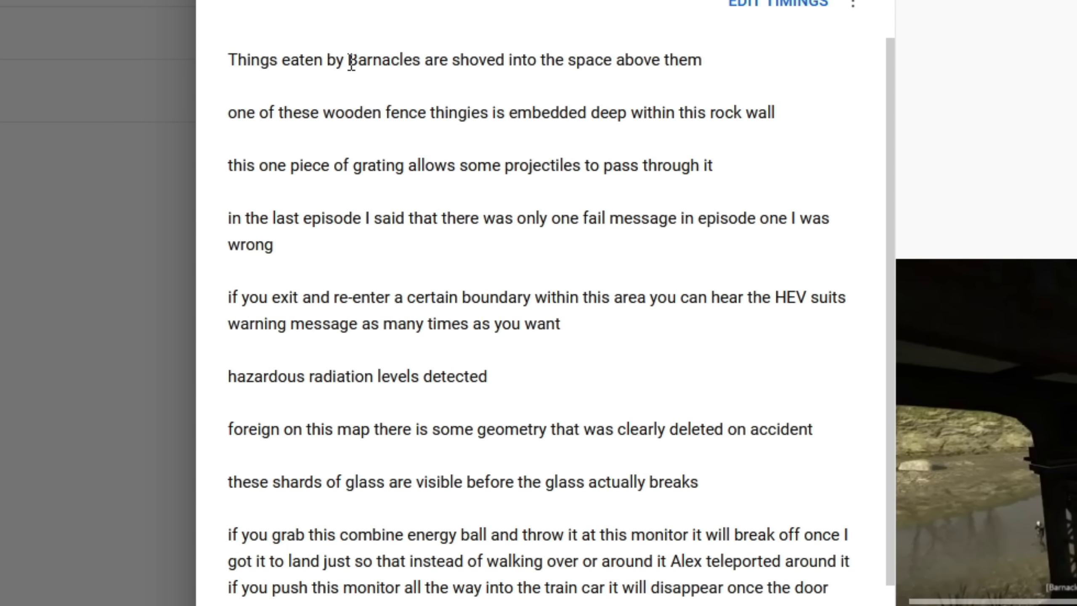
pyautogui.moveTo(348, 61); pyautogui.dragTo(360, 63)
pyautogui.write('b')
pyautogui.click(722, 60)
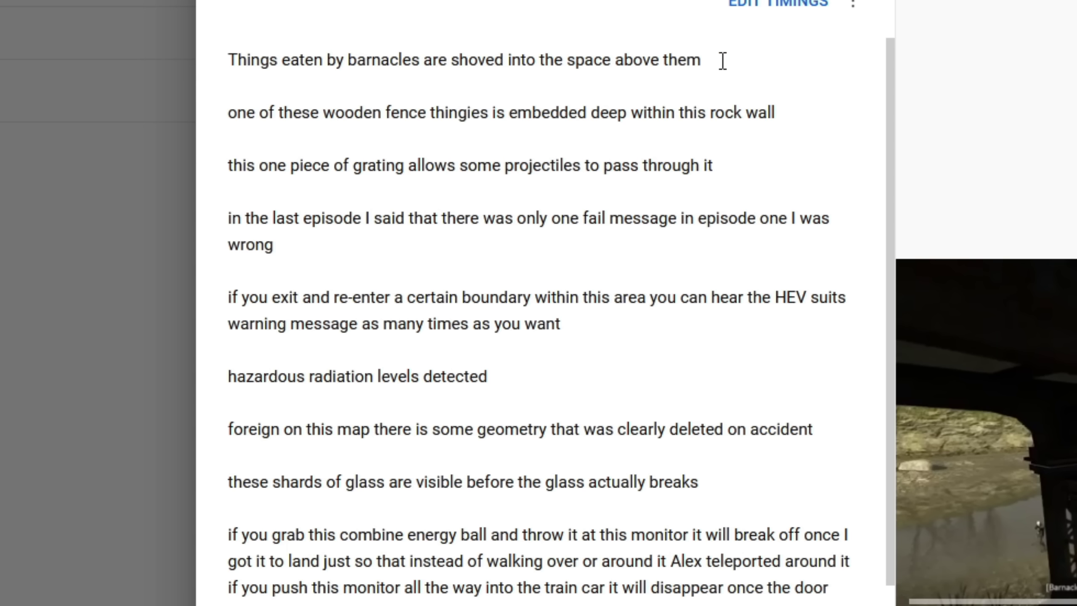
pyautogui.write('.')
pyautogui.moveTo(238, 113); pyautogui.dragTo(209, 114)
pyautogui.write('O')
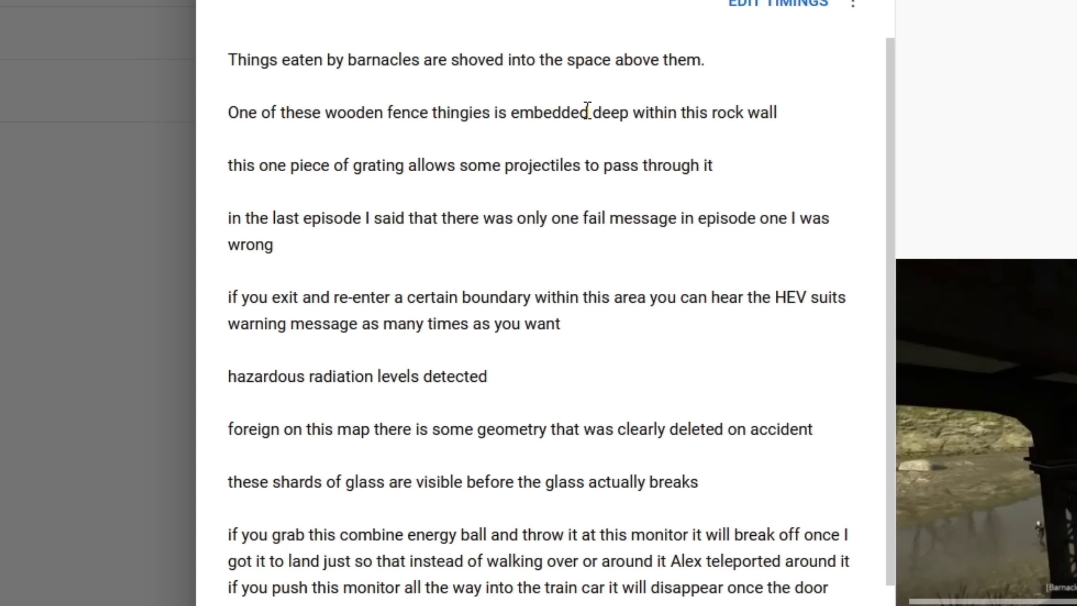
pyautogui.click(795, 113)
pyautogui.write('.')
# - Capitalise the third and fourth cues and 'Episode One', adding periods after 'through it' and 'Episode One'
pyautogui.moveTo(236, 165); pyautogui.dragTo(230, 165)
pyautogui.write('T')
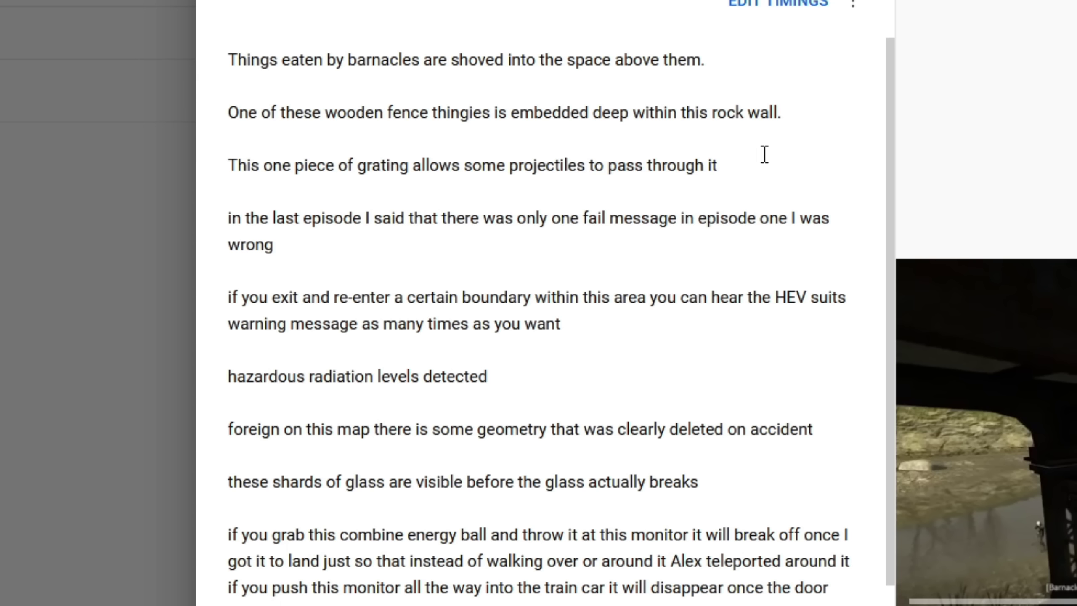
pyautogui.click(746, 162)
pyautogui.write('.')
pyautogui.moveTo(233, 221); pyautogui.dragTo(221, 219)
pyautogui.write('I')
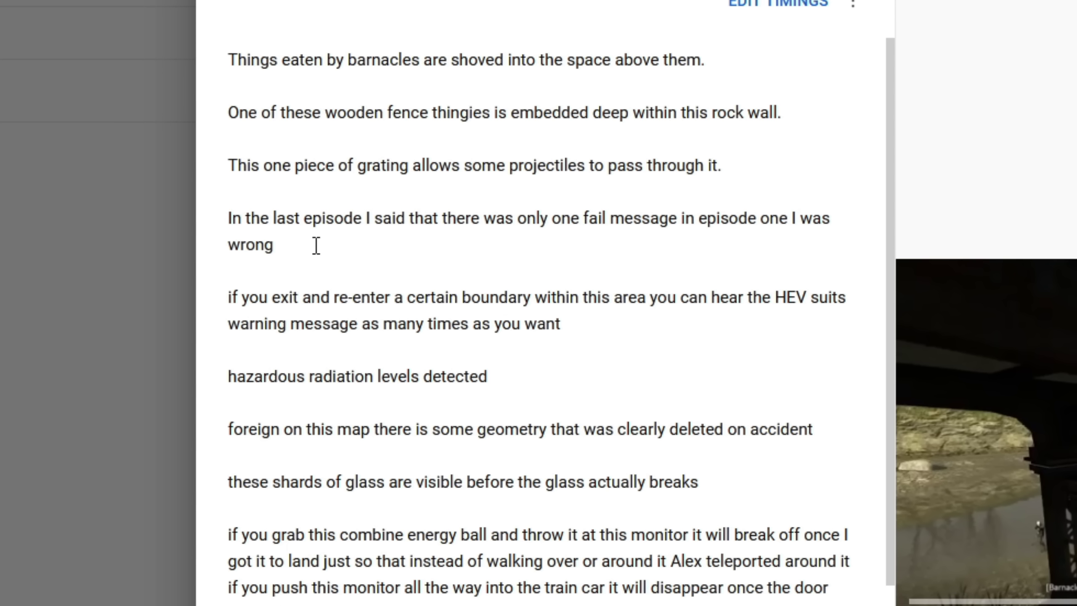
pyautogui.moveTo(698, 219); pyautogui.dragTo(769, 220)
pyautogui.write('EO')
pyautogui.click(790, 220)
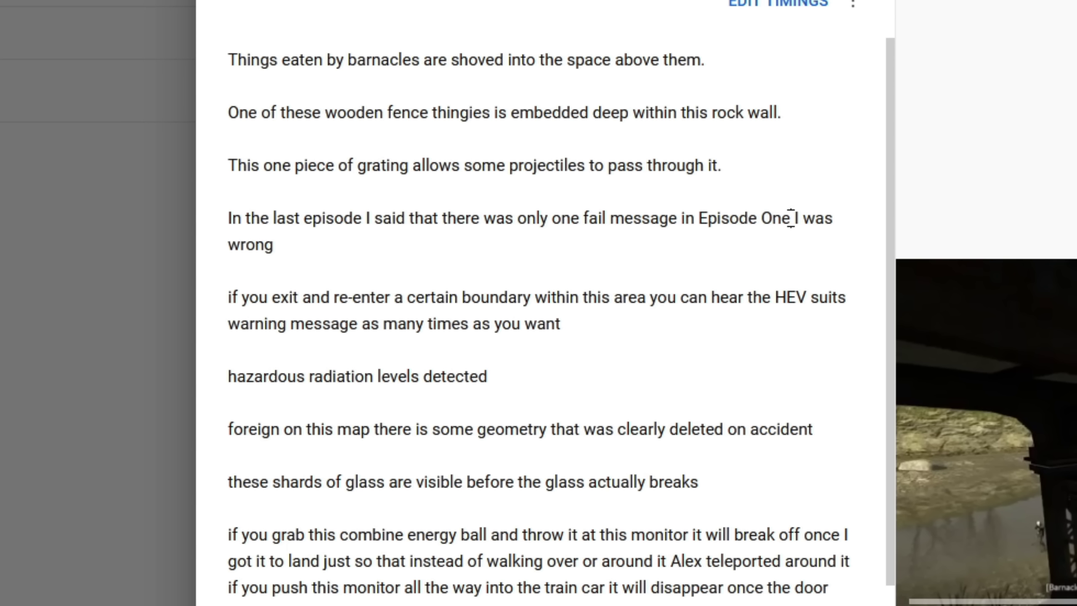
pyautogui.write('.')
# - Add a period after 'wrong', capitalise 'If', and insert a comma after 'area' and apostrophe in 'suit's'
pyautogui.click(273, 254)
pyautogui.write('.')
pyautogui.moveTo(232, 297); pyautogui.dragTo(225, 296)
pyautogui.write('I')
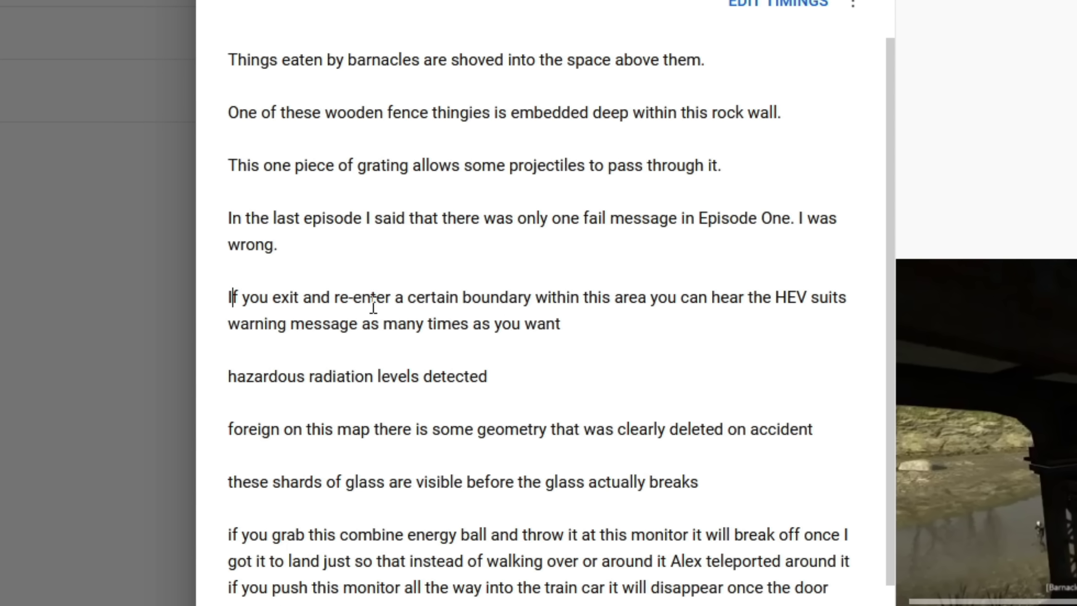
pyautogui.click(584, 323)
pyautogui.click(649, 305)
pyautogui.write(',')
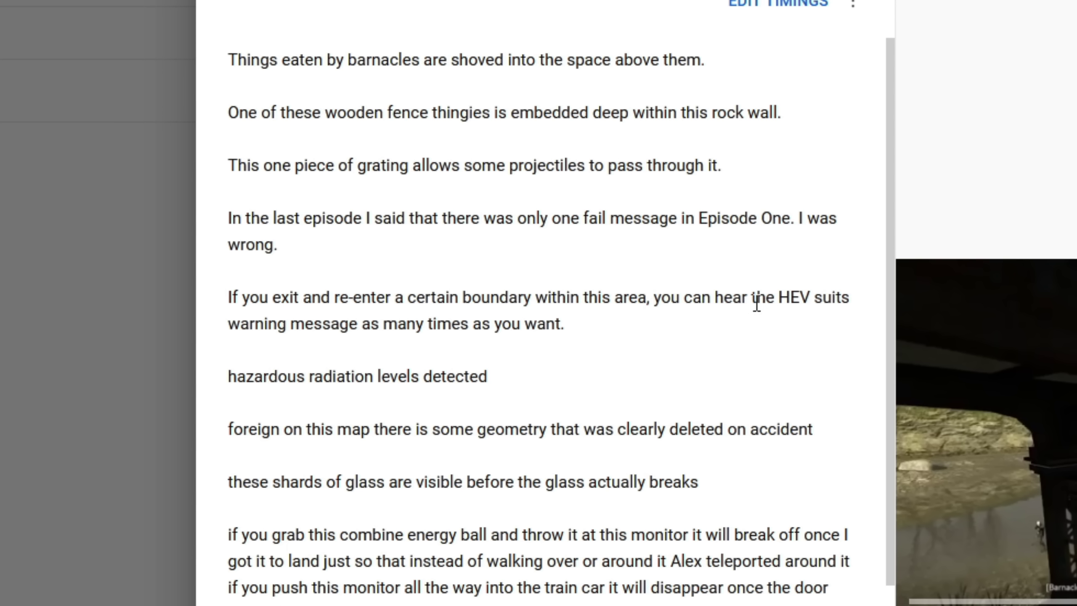
pyautogui.click(841, 299)
pyautogui.write("'")
pyautogui.moveTo(609, 322); pyautogui.dragTo(289, 156)
# - Punctuate the monitor paragraph, split off the 'If you stand' sentence, and delete a stray 'foreign'
pyautogui.click(344, 248)
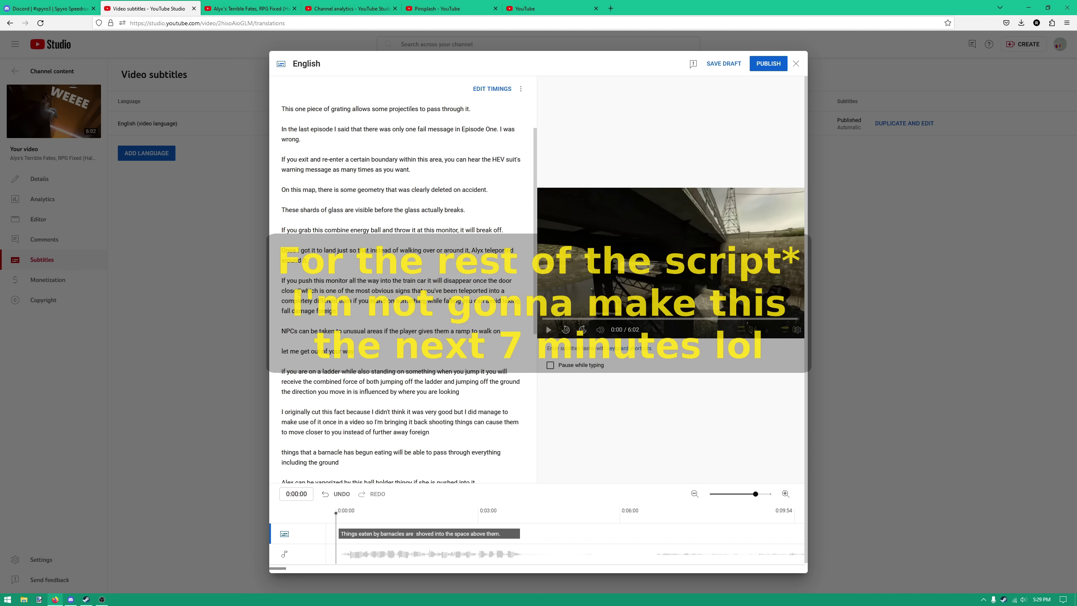
pyautogui.click(299, 290)
pyautogui.write(',')
pyautogui.click(352, 300)
pyautogui.write('.I')
pyautogui.press('Return')
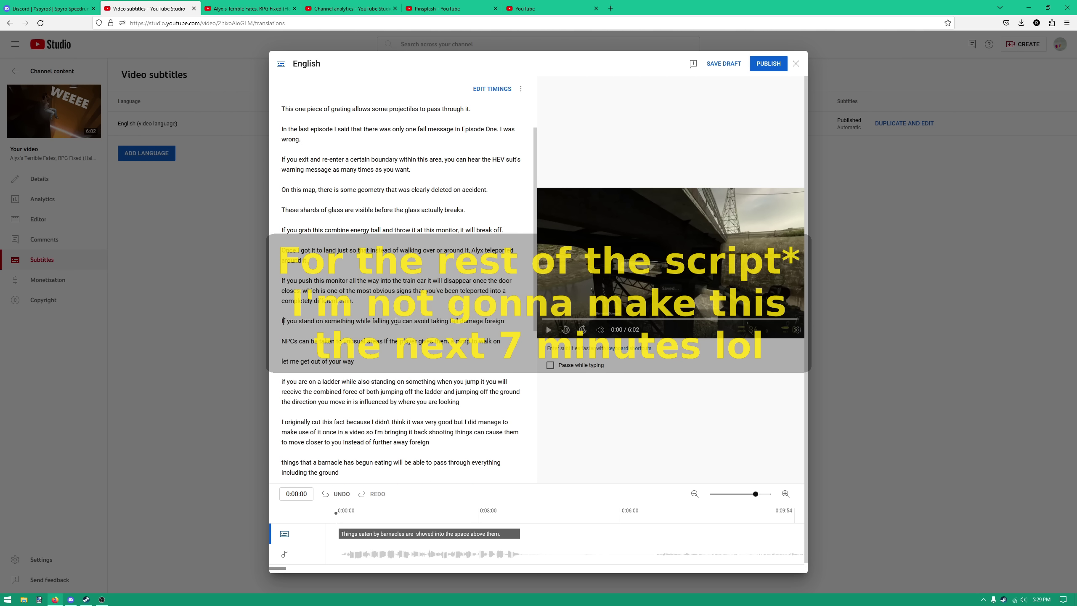
pyautogui.click(389, 320)
pyautogui.write(',')
pyautogui.click(492, 320)
pyautogui.press('BackSpace')
pyautogui.press('BackSpace')
pyautogui.press('BackSpace')
pyautogui.press('BackSpace')
pyautogui.press('BackSpace')
pyautogui.press('BackSpace')
pyautogui.press('BackSpace')
pyautogui.press('BackSpace')
# - Delete the 'let me get out of your way' line and put commas after 'something' and 'jump'
pyautogui.scroll(-1, 380, 301)
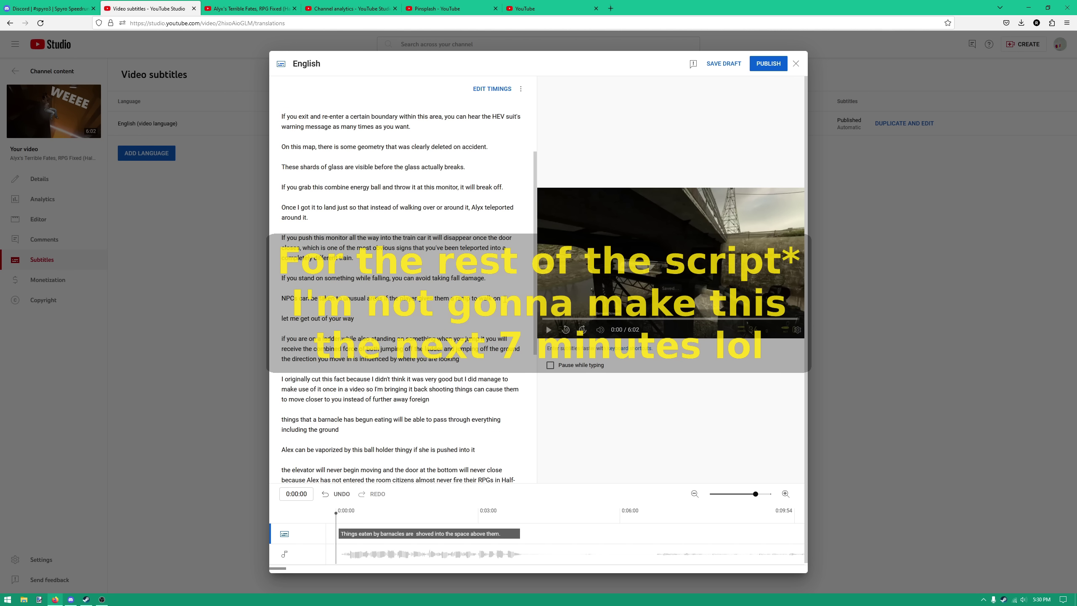
pyautogui.moveTo(506, 299); pyautogui.dragTo(354, 318)
pyautogui.press('BackSpace')
pyautogui.click(437, 319)
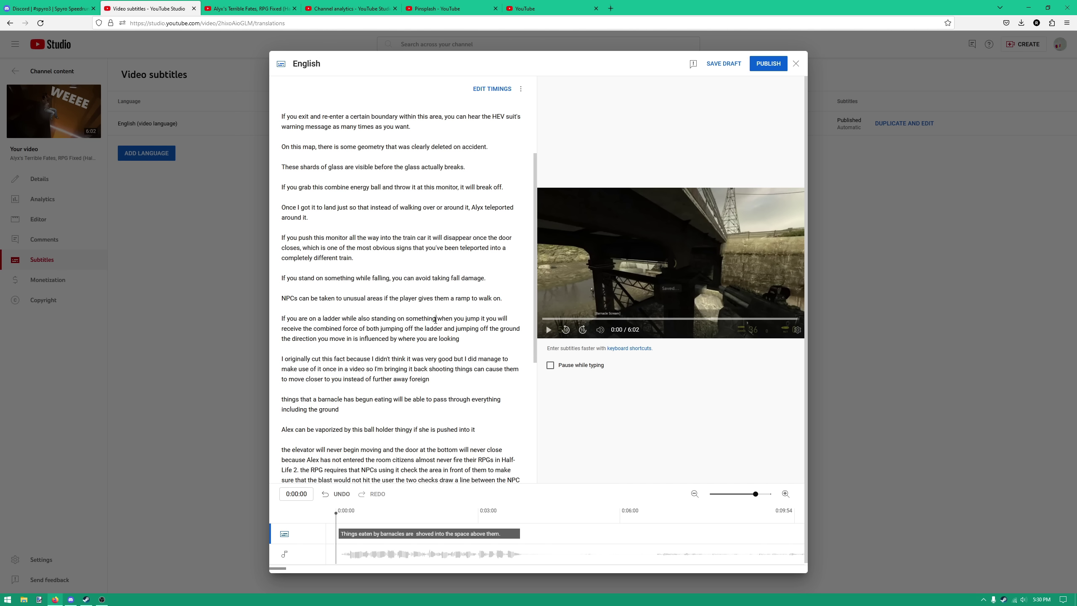
pyautogui.write(',')
pyautogui.click(487, 319)
pyautogui.press('BackSpace')
pyautogui.press('BackSpace')
pyautogui.press('BackSpace')
pyautogui.write(',')
# - End the sentence after 'ground' and start the direction sentence as a new paragraph with 'The'
pyautogui.click(517, 329)
pyautogui.write('.')
pyautogui.press('Return')
pyautogui.press('Delete')
pyautogui.write('T')
# - Punctuate after 'looking', 'video' and 'back', and make 'Shooting' start its own sentence
pyautogui.click(466, 358)
pyautogui.write('.')
pyautogui.scroll(-2, 324, 293)
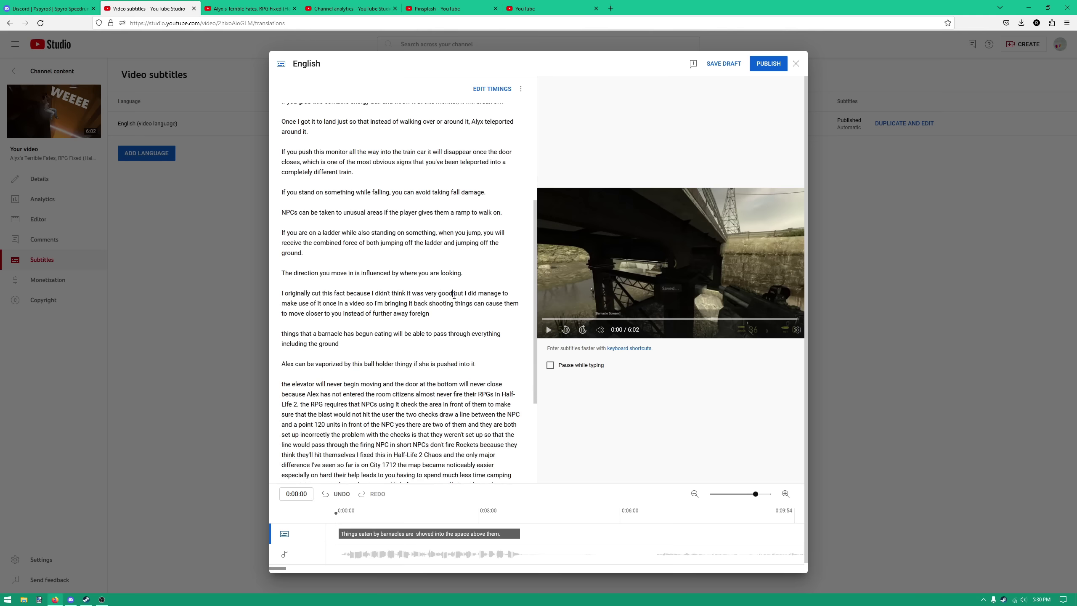
pyautogui.write(',')
pyautogui.click(360, 303)
pyautogui.write(',')
pyautogui.click(430, 303)
pyautogui.write('.')
pyautogui.press('Return')
pyautogui.press('Delete')
pyautogui.write('S')
# - Replace the stray 'foreign' after 'further away' with a period, capitalise 'Things', and end after 'into it'
pyautogui.scroll(-1, 431, 285)
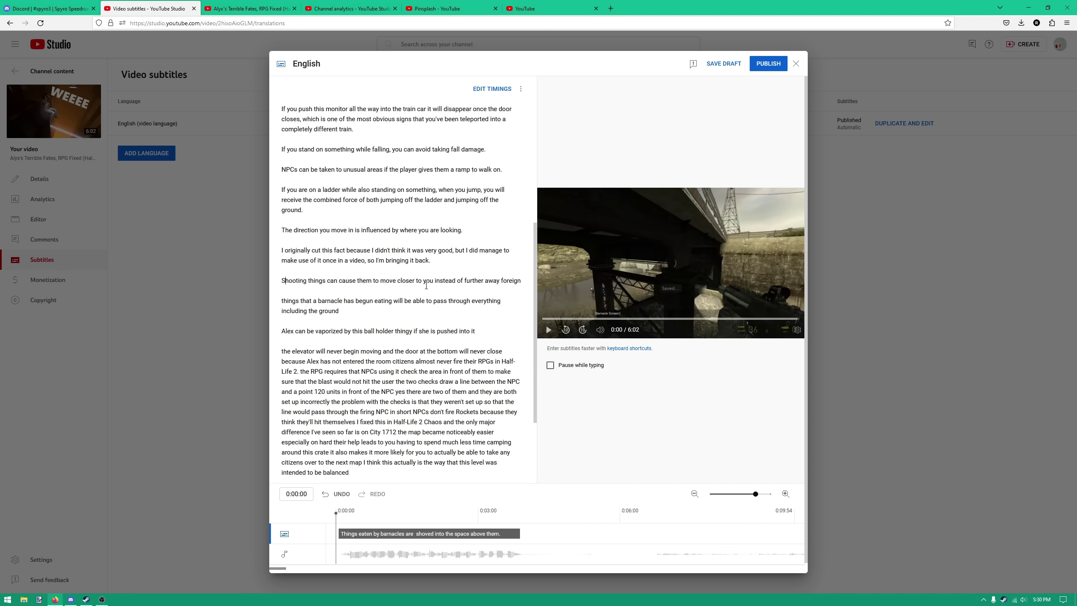
pyautogui.moveTo(522, 280); pyautogui.dragTo(499, 281)
pyautogui.write('.')
pyautogui.click(281, 300)
pyautogui.press('Delete')
pyautogui.write('T')
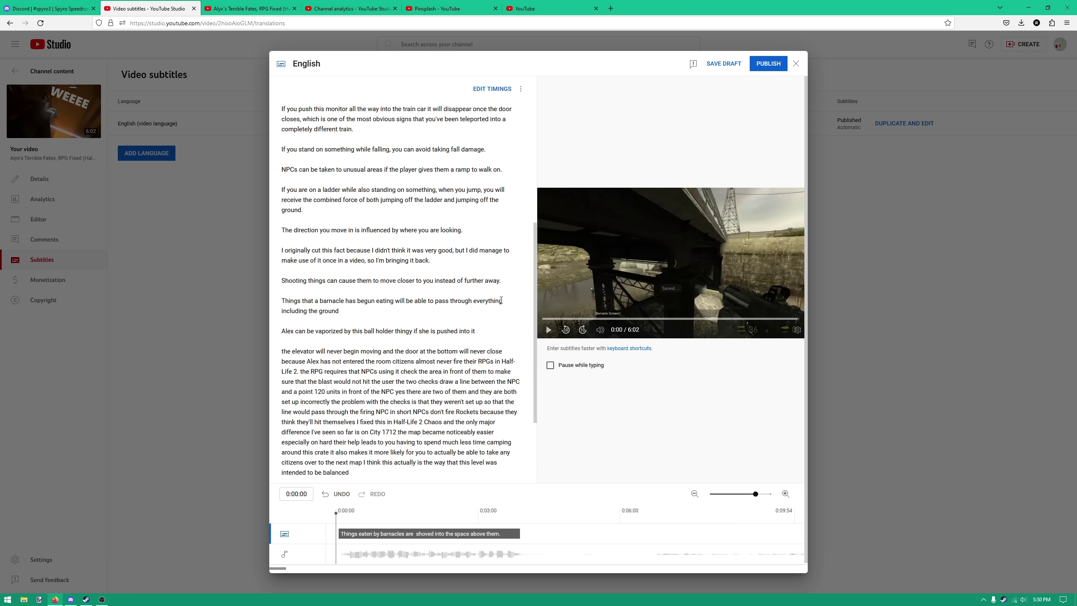
pyautogui.moveTo(287, 331); pyautogui.dragTo(316, 318)
pyautogui.write('y')
pyautogui.click(476, 332)
pyautogui.write('.')
# - Capitalise 'The elevator' and split off the 'Citizens' sentence
pyautogui.scroll(-1, 424, 331)
pyautogui.click(282, 308)
pyautogui.press('Delete')
pyautogui.write('Ty')
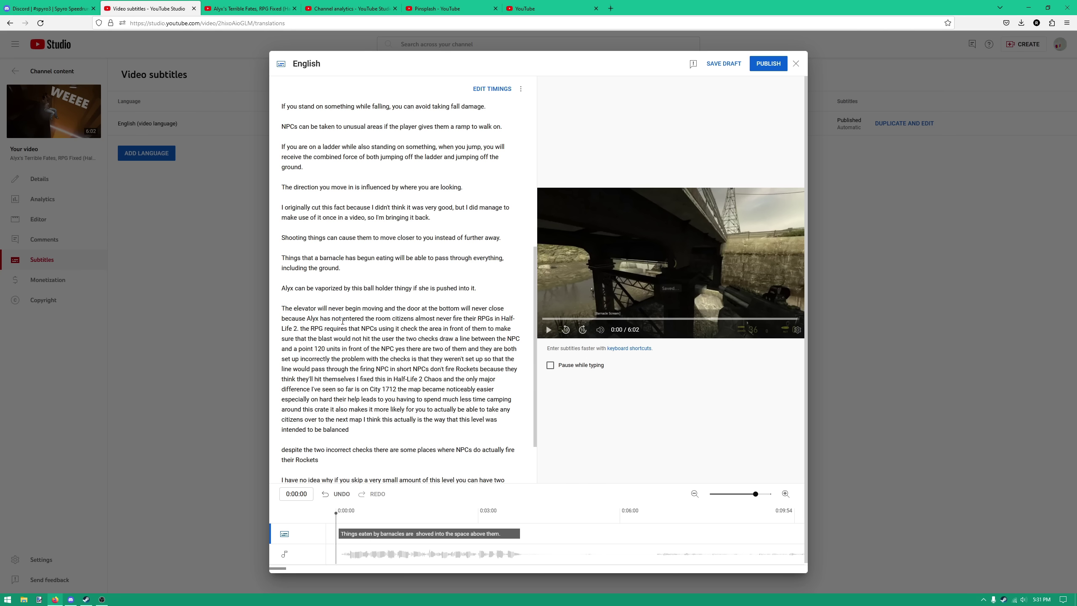
pyautogui.write('.')
pyautogui.press('Return')
pyautogui.press('Return')
pyautogui.write('C')
# - Start new sentences at 'The RPG' and 'The two checks'
pyautogui.scroll(-1, 407, 318)
pyautogui.click(424, 296)
pyautogui.press('Return')
pyautogui.press('Return')
pyautogui.press('Delete')
pyautogui.write('T.')
pyautogui.press('Return')
pyautogui.press('Return')
pyautogui.write('T')
# - Split off the 'Yes, there are two' sentence and start 'The problem with the checks' paragraph
pyautogui.scroll(-1, 408, 302)
pyautogui.write('.')
pyautogui.press('Return')
pyautogui.press('Return')
pyautogui.write('Yes,')
pyautogui.moveTo(460, 335); pyautogui.dragTo(454, 335)
pyautogui.write('.')
pyautogui.press('Return')
pyautogui.press('Return')
pyautogui.write('T')
# - Split off 'In short,' as its own sentence, followed by the 'I fixed this' sentence
pyautogui.scroll(-1, 473, 305)
pyautogui.write('.')
pyautogui.moveTo(342, 315); pyautogui.dragTo(348, 334)
pyautogui.press('Return')
pyautogui.press('Return')
pyautogui.write('I')
pyautogui.click(304, 334)
pyautogui.write(',r')
pyautogui.moveTo(486, 335); pyautogui.dragTo(484, 334)
pyautogui.write('.')
pyautogui.press('Return')
pyautogui.press('Return')
# - Add a comma after 'Chaos' and correct the misheard map name to 'd3_c17_12.'
pyautogui.scroll(-1, 475, 326)
pyautogui.click(368, 324)
pyautogui.write(',')
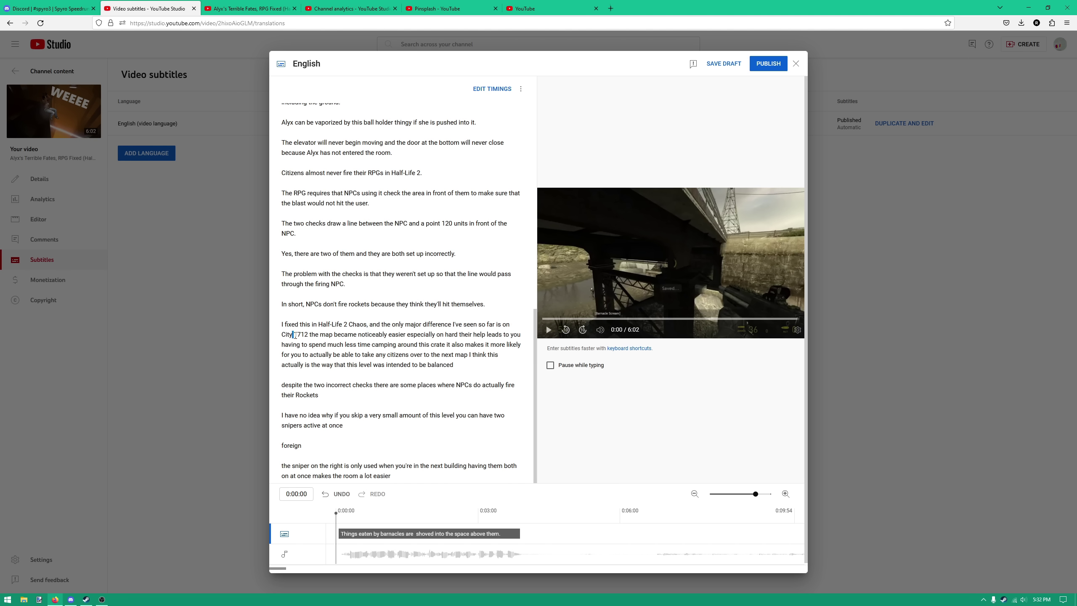
pyautogui.moveTo(295, 335); pyautogui.dragTo(281, 335)
pyautogui.write('d3_c')
pyautogui.click(307, 336)
pyautogui.write('_12.')
pyautogui.press('Return')
pyautogui.press('Return')
pyautogui.write('T')
# - Split the paragraph after 'hard' and separate the 'It also' and 'I think' sentences
pyautogui.scroll(-1, 399, 340)
pyautogui.moveTo(437, 334); pyautogui.dragTo(431, 334)
pyautogui.write('.')
pyautogui.press('Return')
pyautogui.press('Return')
pyautogui.write('T')
pyautogui.scroll(-1, 398, 344)
pyautogui.write('.')
pyautogui.press('Return')
pyautogui.press('Return')
pyautogui.write('I.')
pyautogui.press('Return')
pyautogui.press('Return')
# - End the sentence after 'next map', capitalise 'Despite', and start a paragraph at 'If you skip'
pyautogui.click(486, 362)
pyautogui.write('.')
pyautogui.doubleClick(297, 383)
pyautogui.write('Despite')
pyautogui.click(374, 383)
pyautogui.write(',r')
pyautogui.press('End')
pyautogui.write('.')
pyautogui.click(331, 413)
pyautogui.write('.')
pyautogui.press('Return')
pyautogui.press('Return')
# - Punctuate after 'level', delete the filler 'foreign' paragraph, and capitalise 'The sniper' and 'Having'
pyautogui.click(407, 423)
pyautogui.write(',.')
pyautogui.press('Delete')
pyautogui.press('Delete')
pyautogui.press('Delete')
pyautogui.press('Delete')
pyautogui.press('Delete')
pyautogui.press('Delete')
pyautogui.press('Delete')
pyautogui.press('Delete')
pyautogui.press('Delete')
pyautogui.press('Right')
pyautogui.press('Right')
pyautogui.press('Delete')
pyautogui.write('T')
pyautogui.click(469, 463)
pyautogui.write('.')
pyautogui.press('Right')
pyautogui.press('Delete')
pyautogui.write('H')
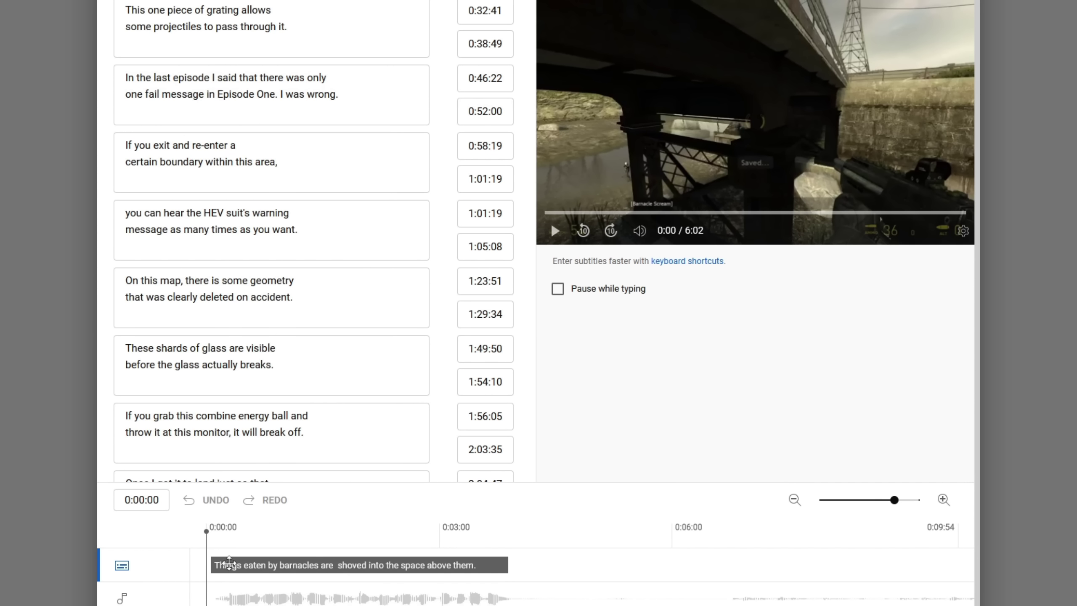
# - Move the barnacles caption to start at 0:00:00, lengthen its end, and play back to check
pyautogui.moveTo(240, 565); pyautogui.dragTo(236, 565)
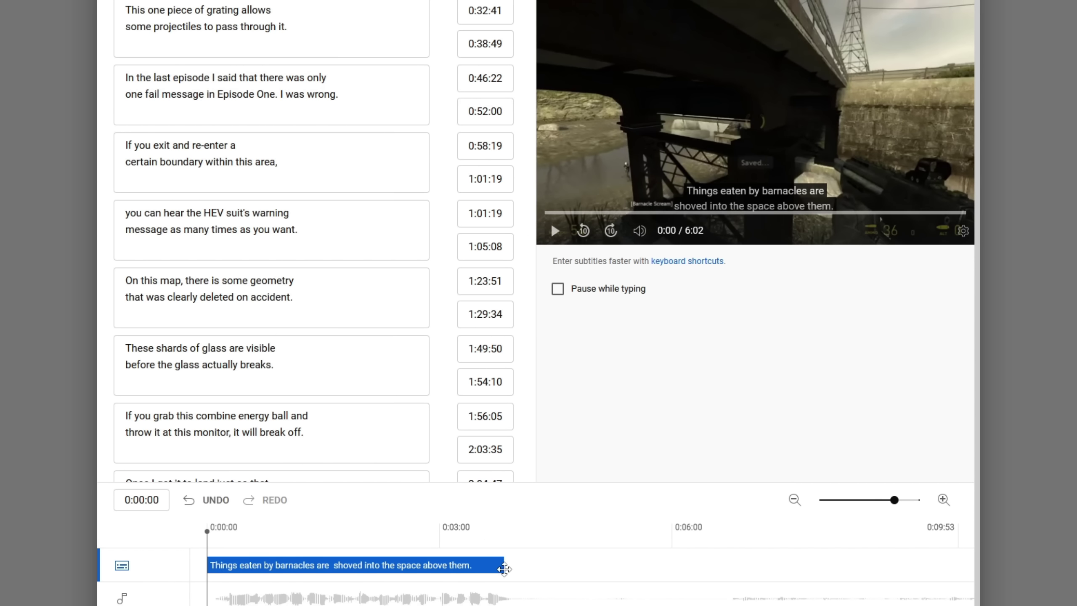
pyautogui.moveTo(500, 566); pyautogui.dragTo(509, 565)
pyautogui.click(556, 231)
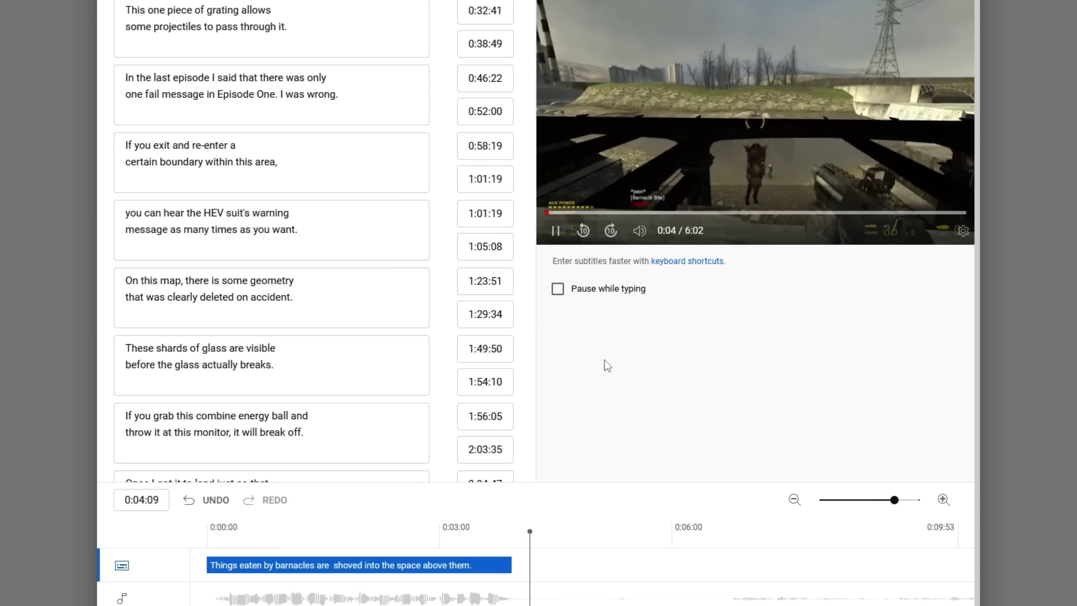
pyautogui.press('space')
# - Shift the wooden fence caption to start at 0:20:14 and extend its end to about 0:24:51
pyautogui.click(795, 499)
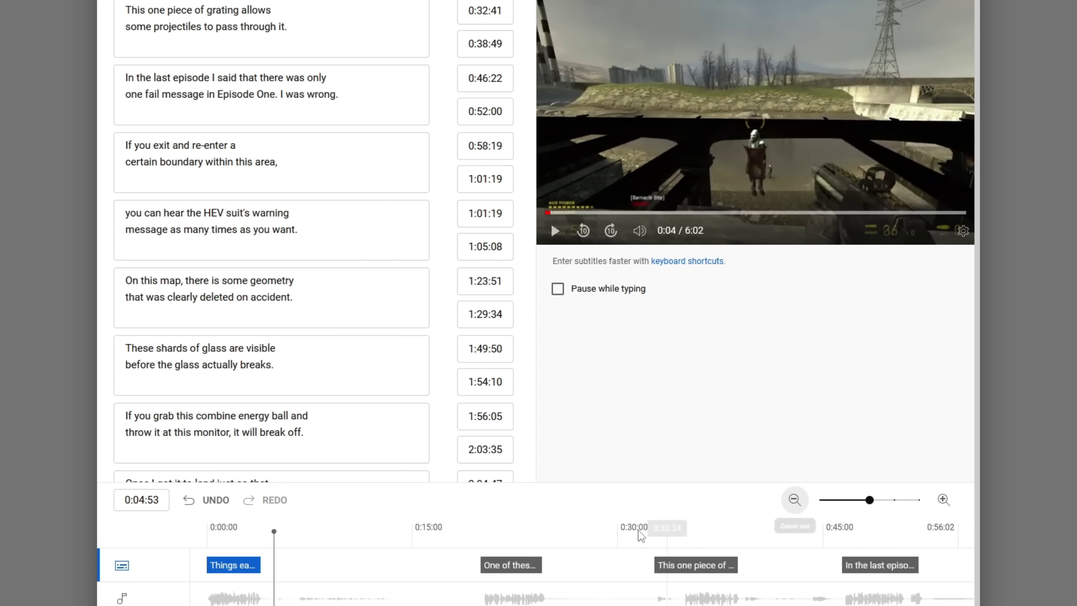
pyautogui.click(480, 529)
pyautogui.click(938, 501)
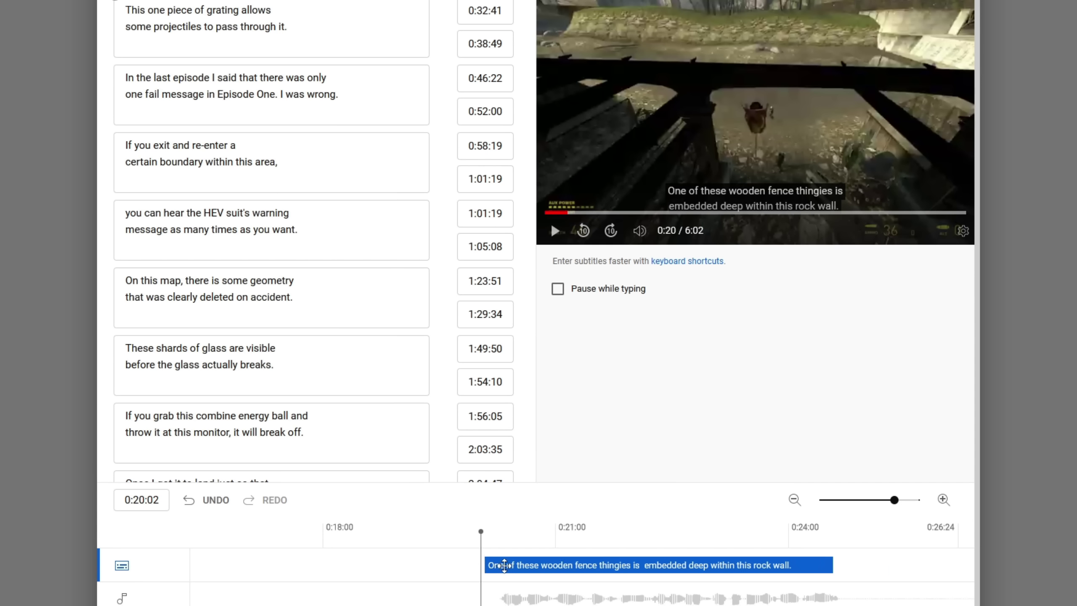
pyautogui.moveTo(505, 565); pyautogui.dragTo(514, 566)
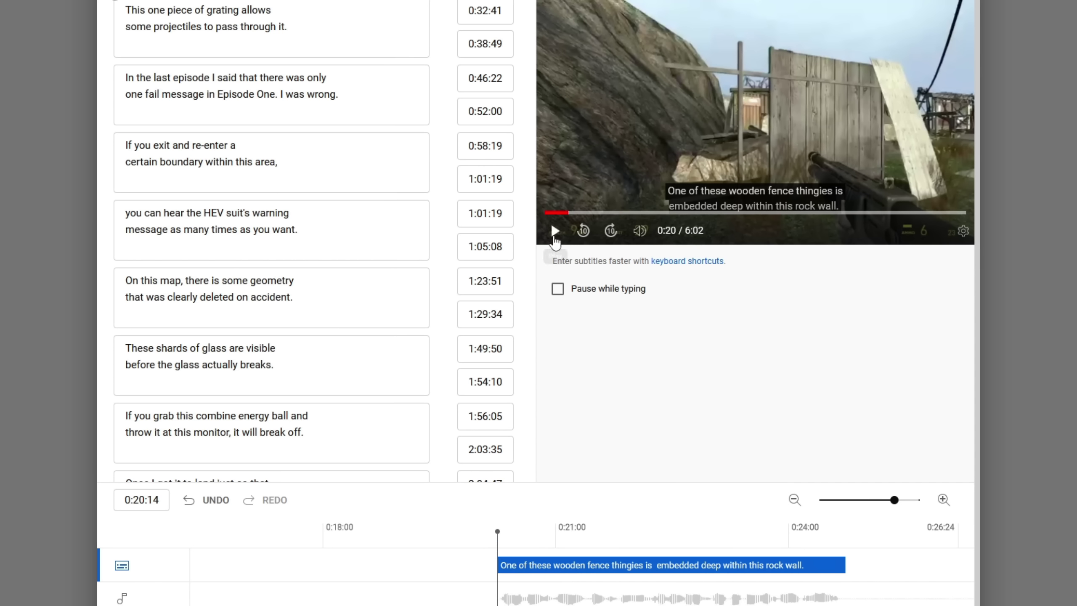
pyautogui.click(554, 233)
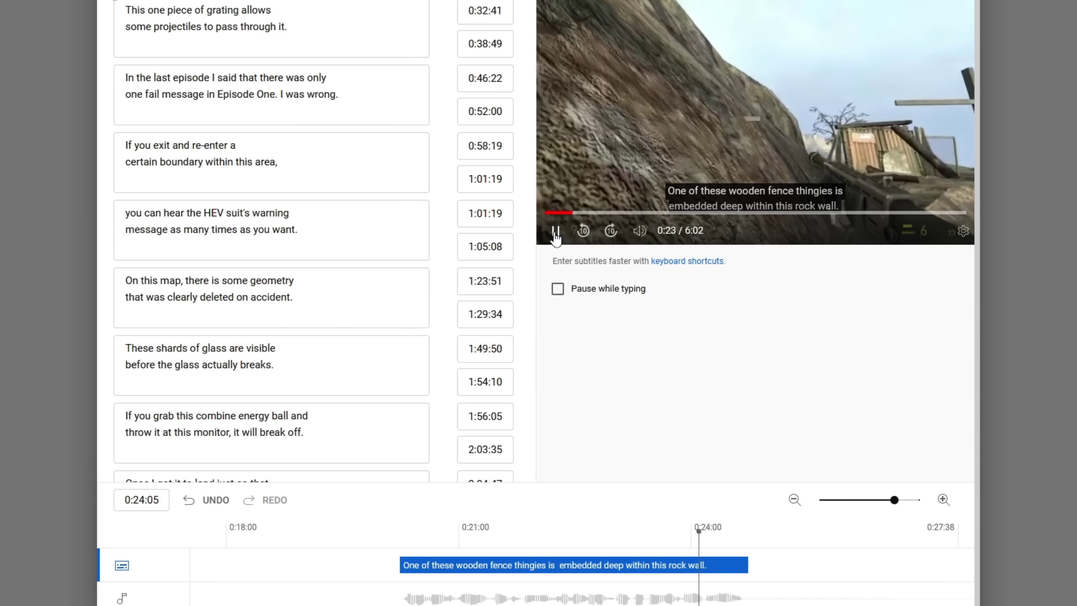
pyautogui.click(555, 232)
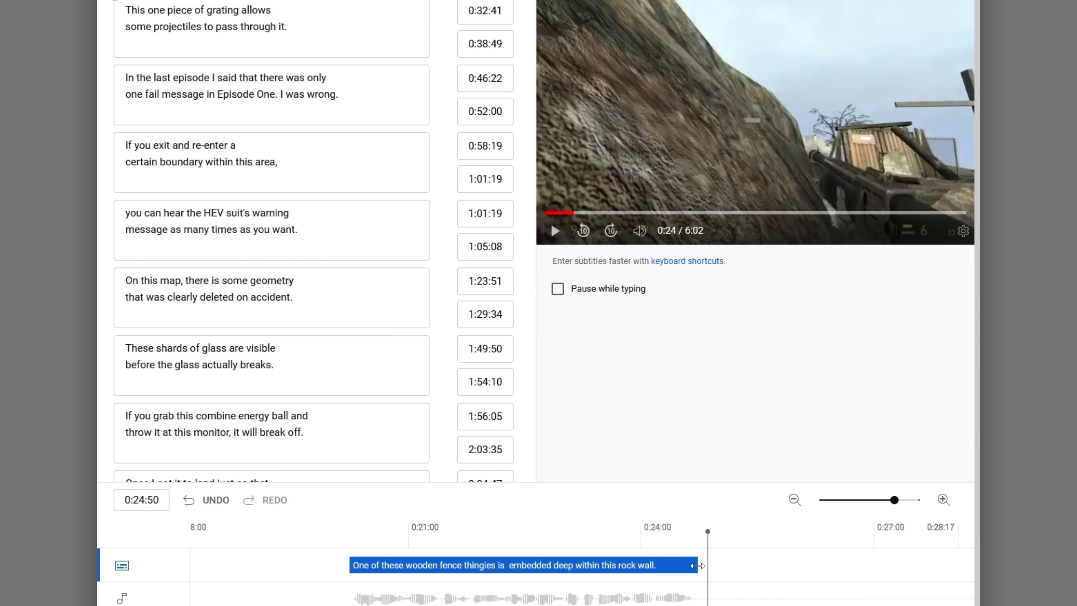
pyautogui.moveTo(706, 566); pyautogui.dragTo(709, 566)
pyautogui.click(794, 500)
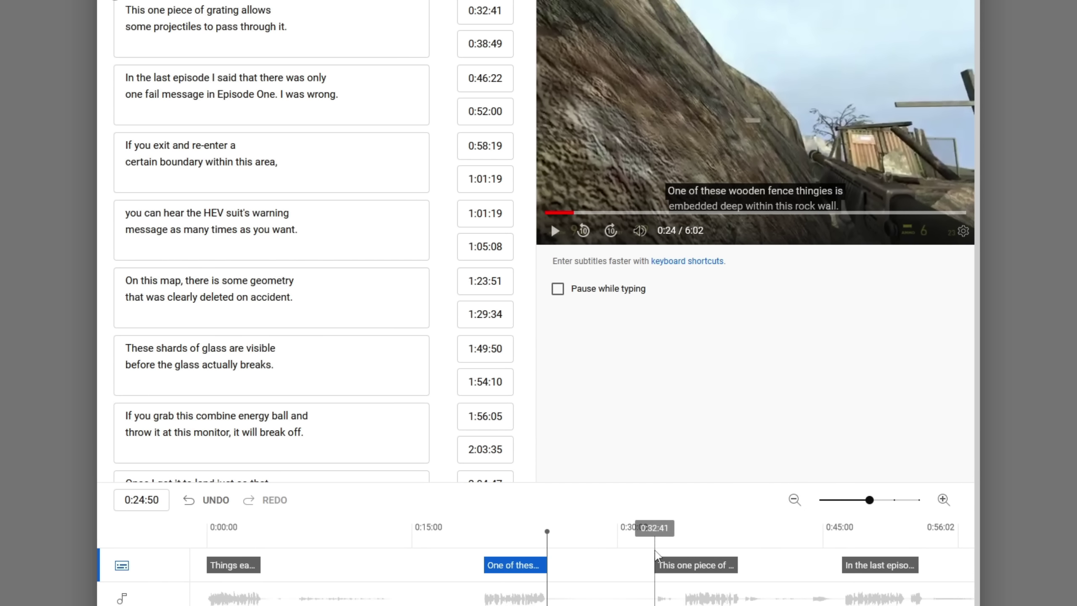
# - Shorten the grating caption so it ends at 0:39:00, checking it against the audio
pyautogui.click(656, 544)
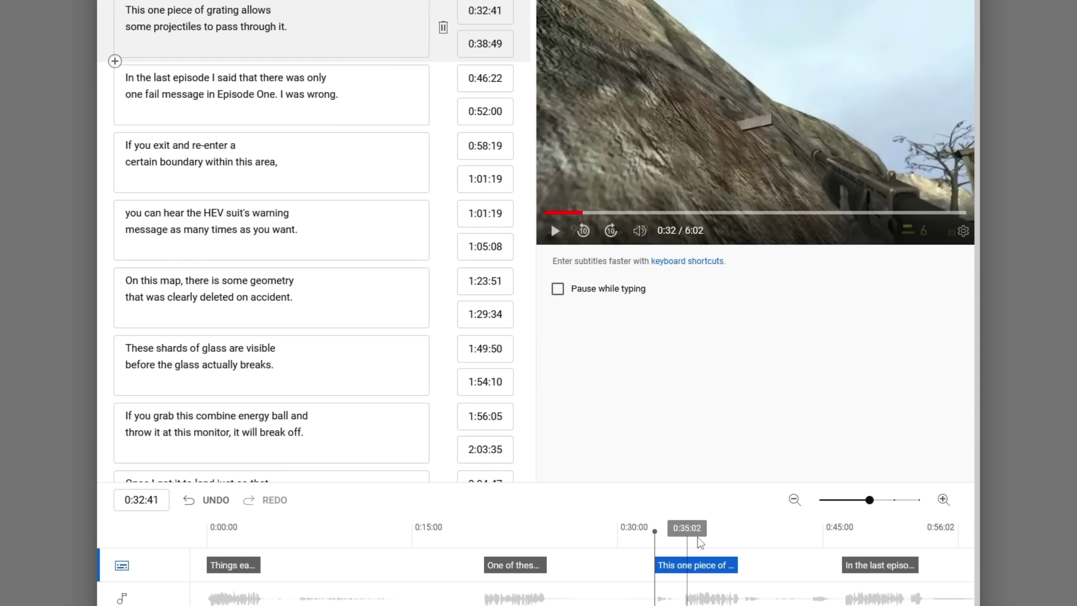
pyautogui.click(943, 500)
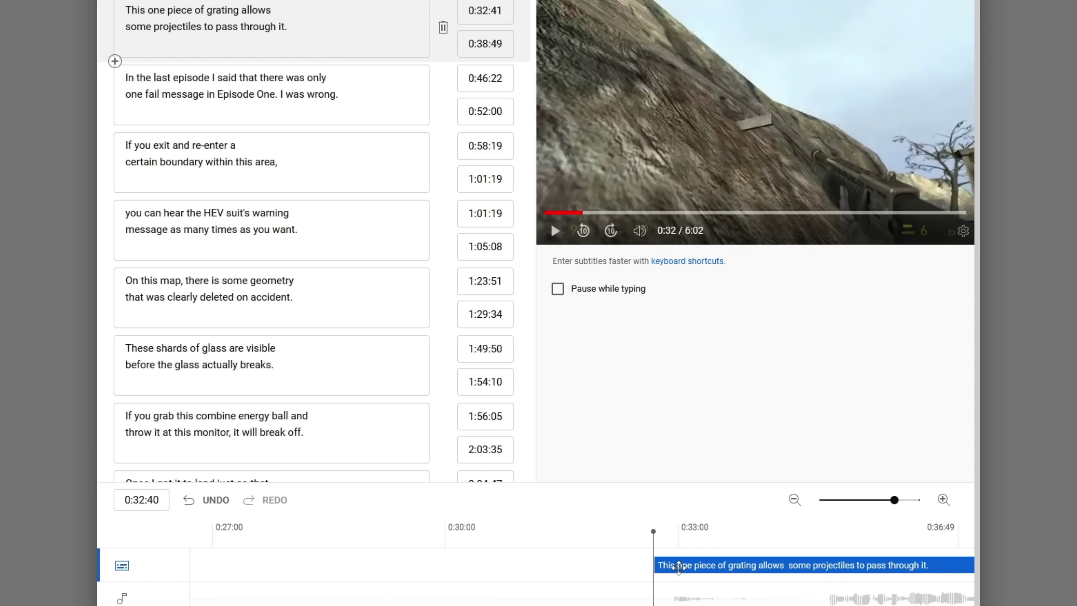
pyautogui.moveTo(684, 548); pyautogui.dragTo(836, 555)
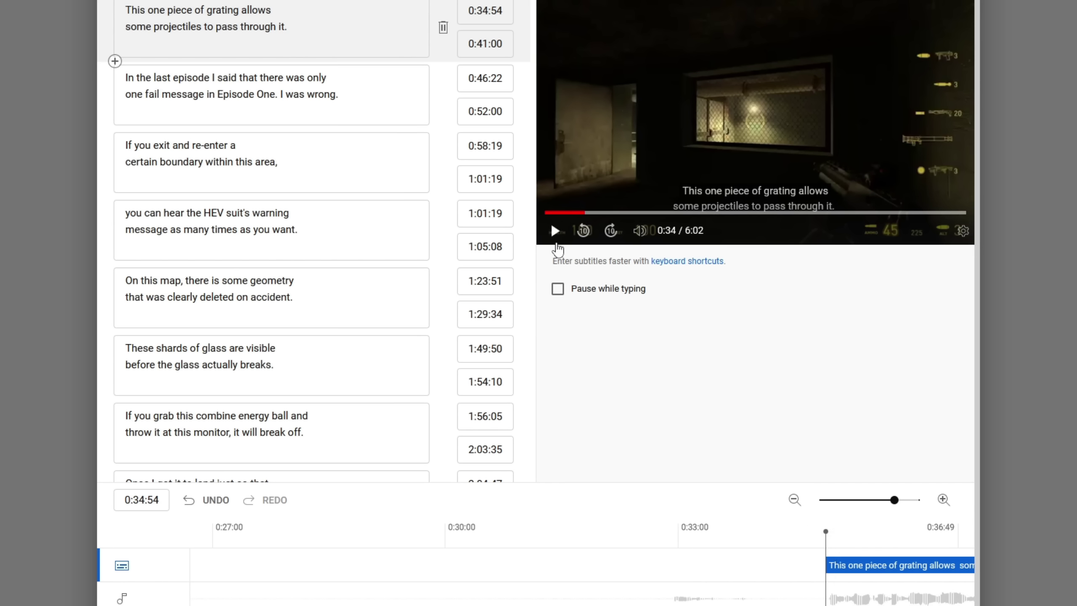
pyautogui.click(556, 231)
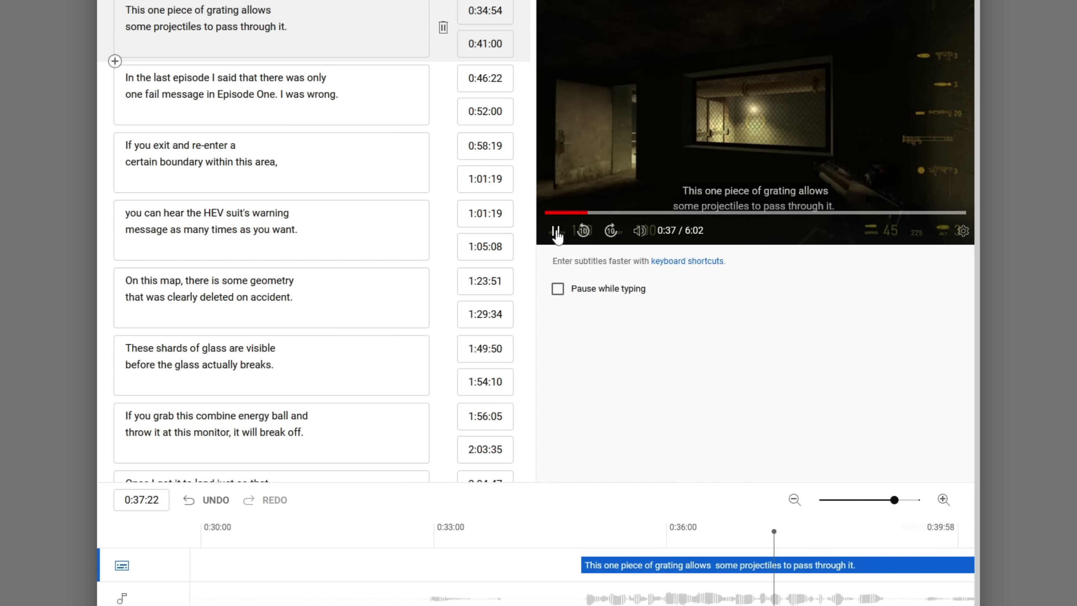
pyautogui.click(556, 232)
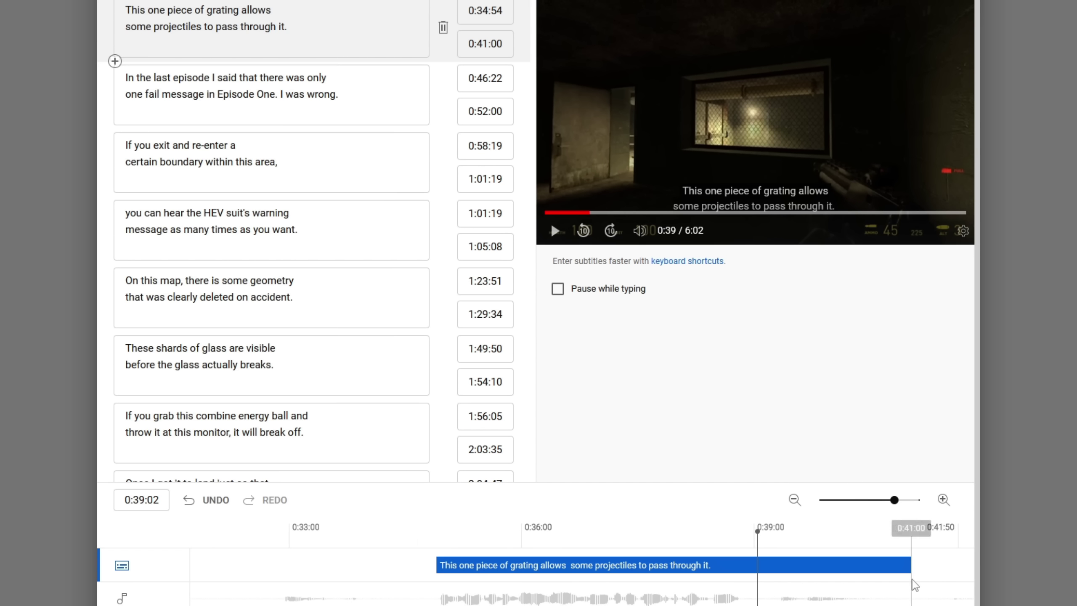
pyautogui.moveTo(910, 567); pyautogui.dragTo(757, 570)
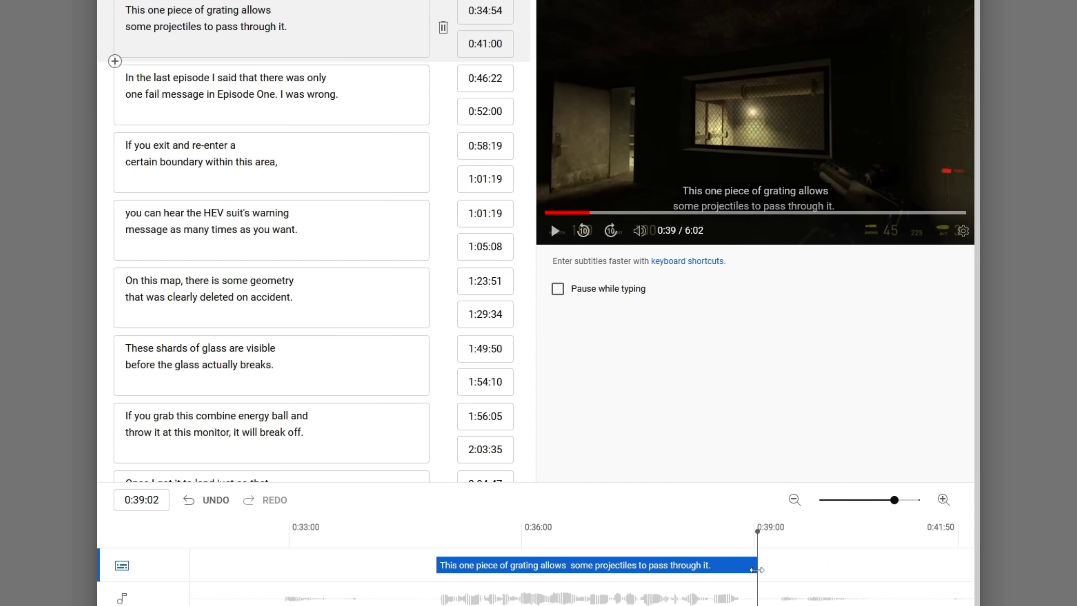
pyautogui.click(759, 543)
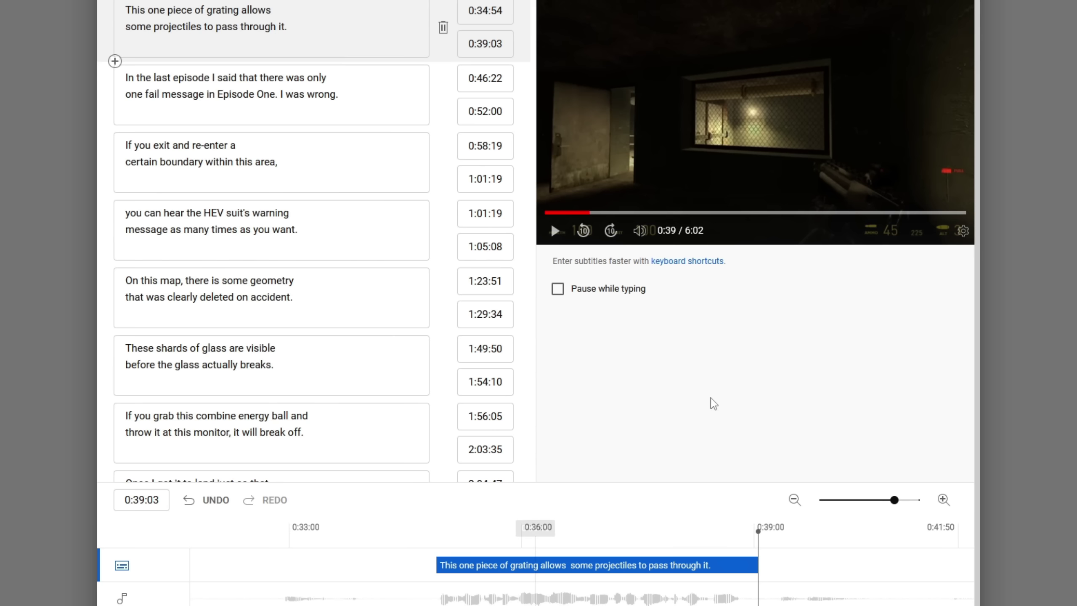
# - Extend the 'In the last episode' caption's end to 0:52:26 after checking playback
pyautogui.click(792, 503)
pyautogui.click(846, 543)
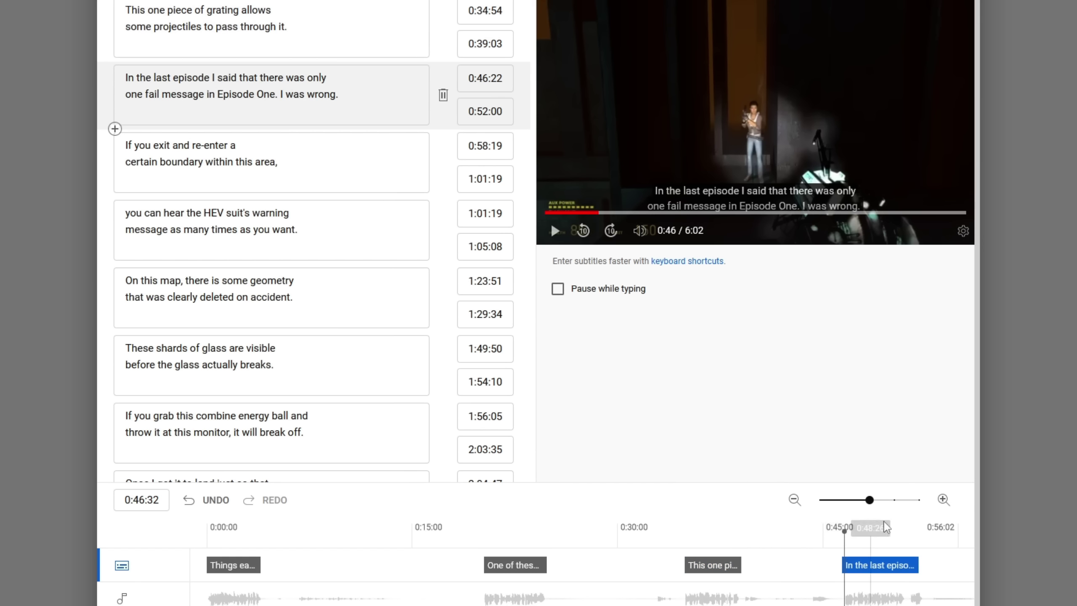
pyautogui.click(943, 500)
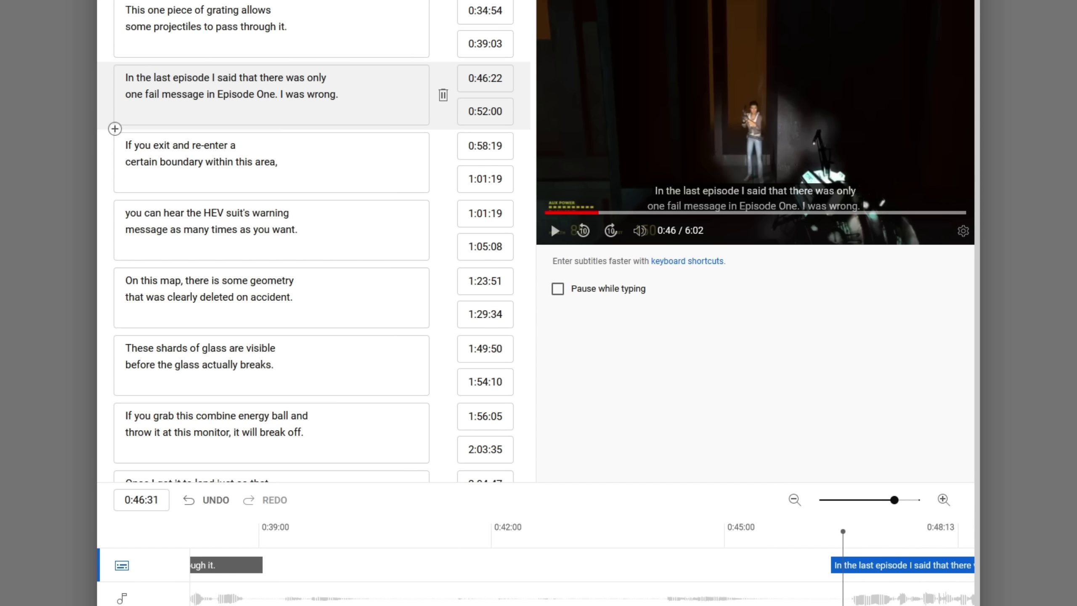
pyautogui.click(553, 231)
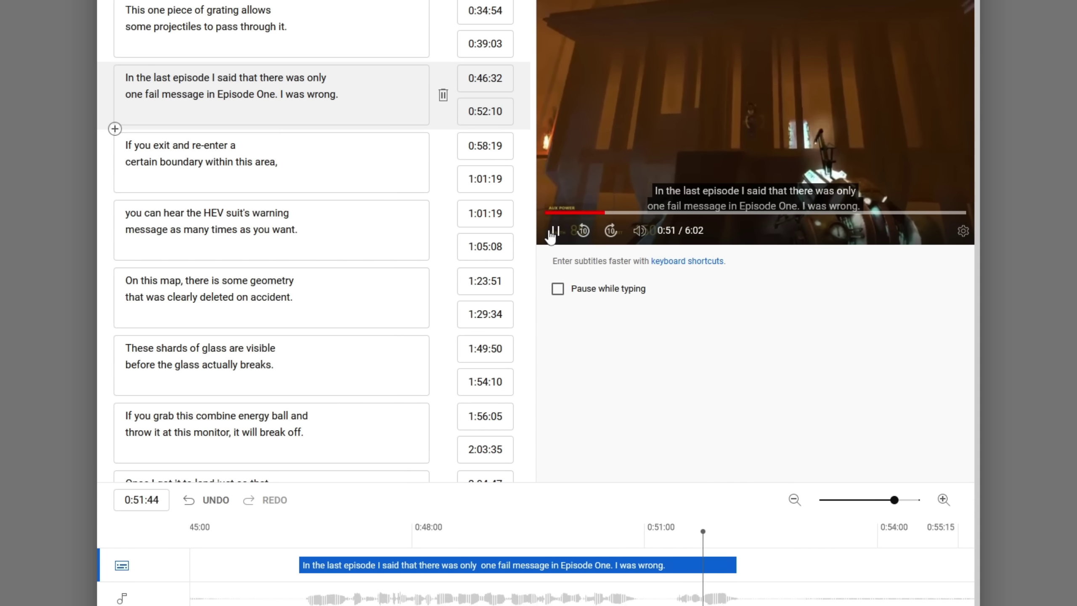
pyautogui.click(553, 231)
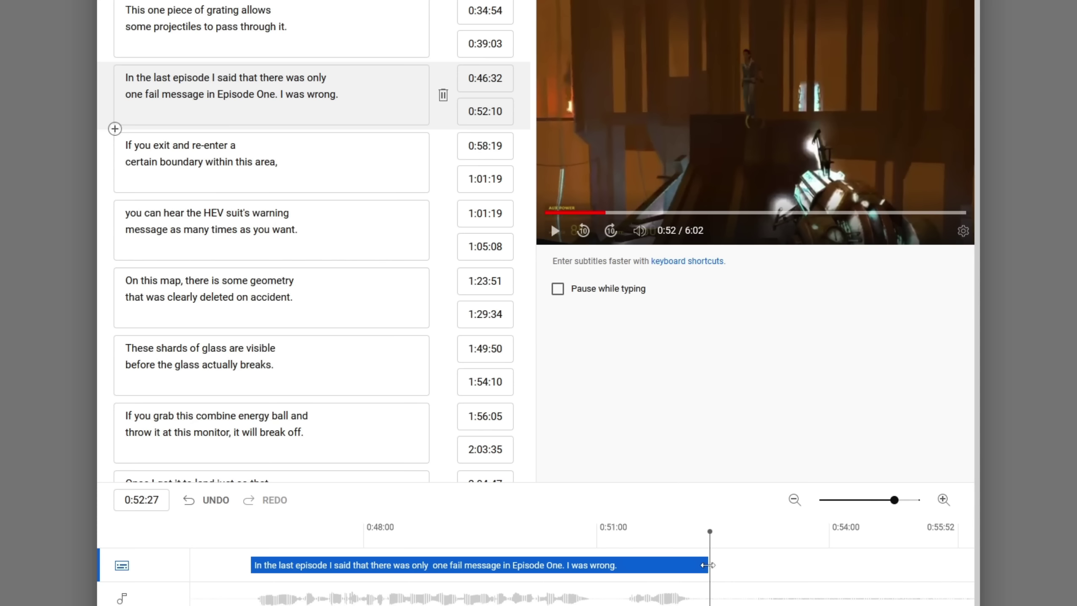
pyautogui.moveTo(707, 565); pyautogui.dragTo(709, 566)
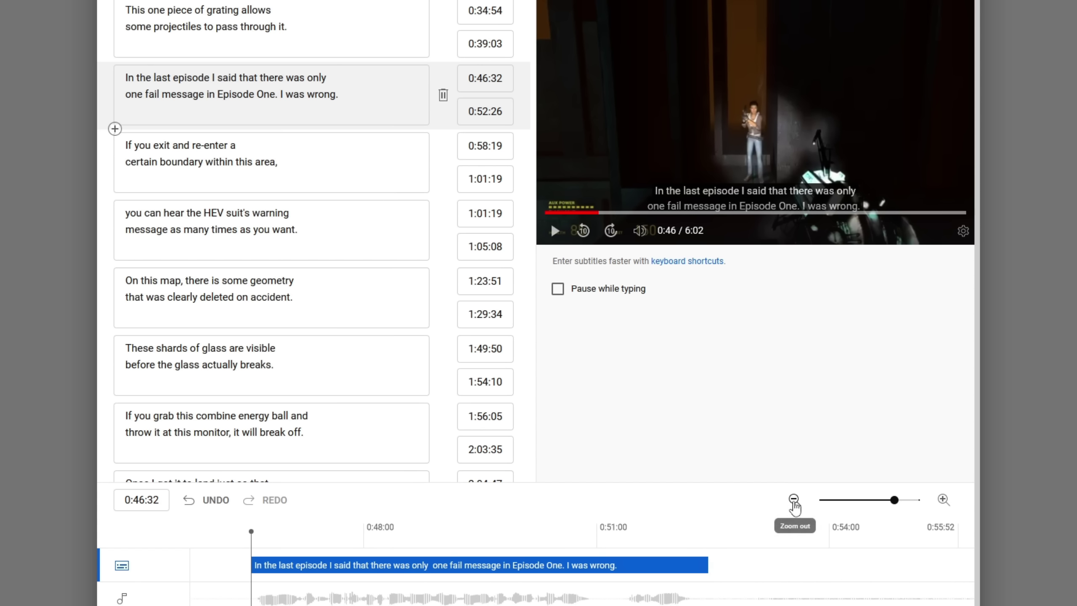
# - Shift the 'On this map' caption later, to 1:25:32–1:31:14
pyautogui.click(794, 500)
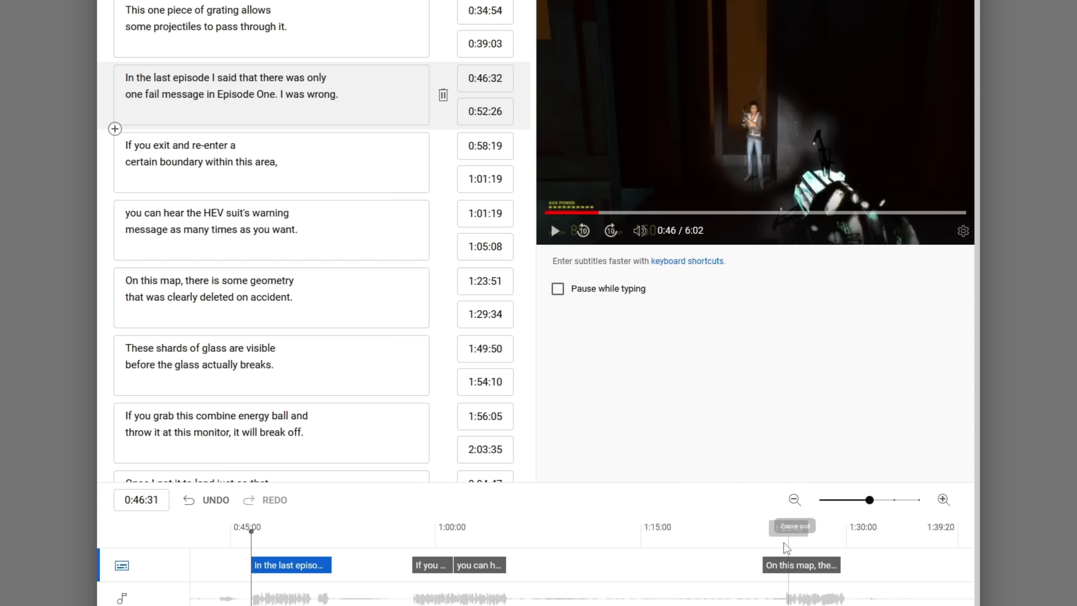
pyautogui.moveTo(774, 566); pyautogui.dragTo(821, 561)
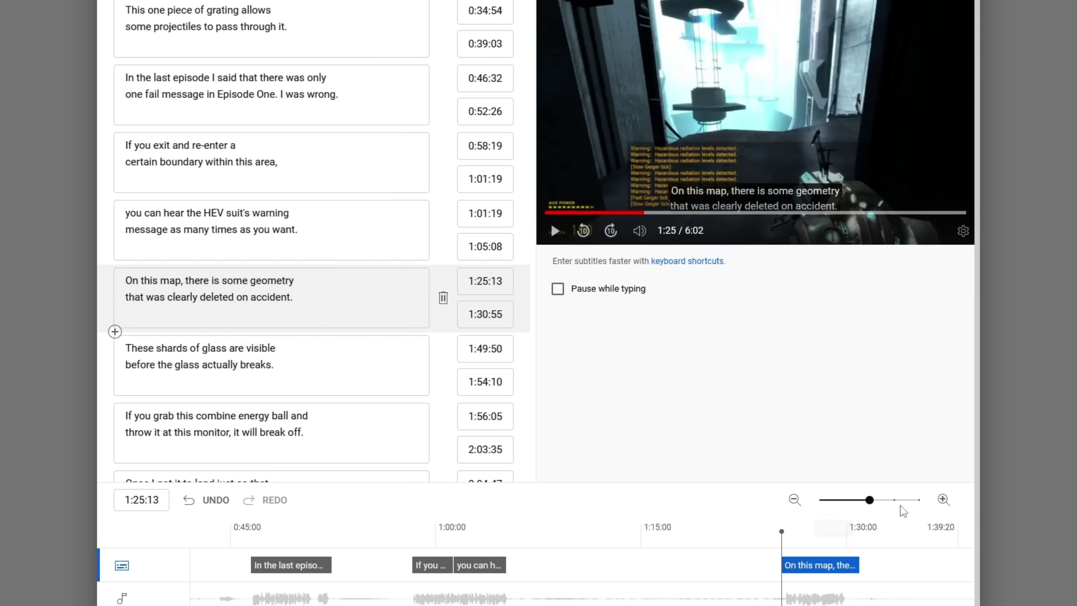
pyautogui.click(943, 500)
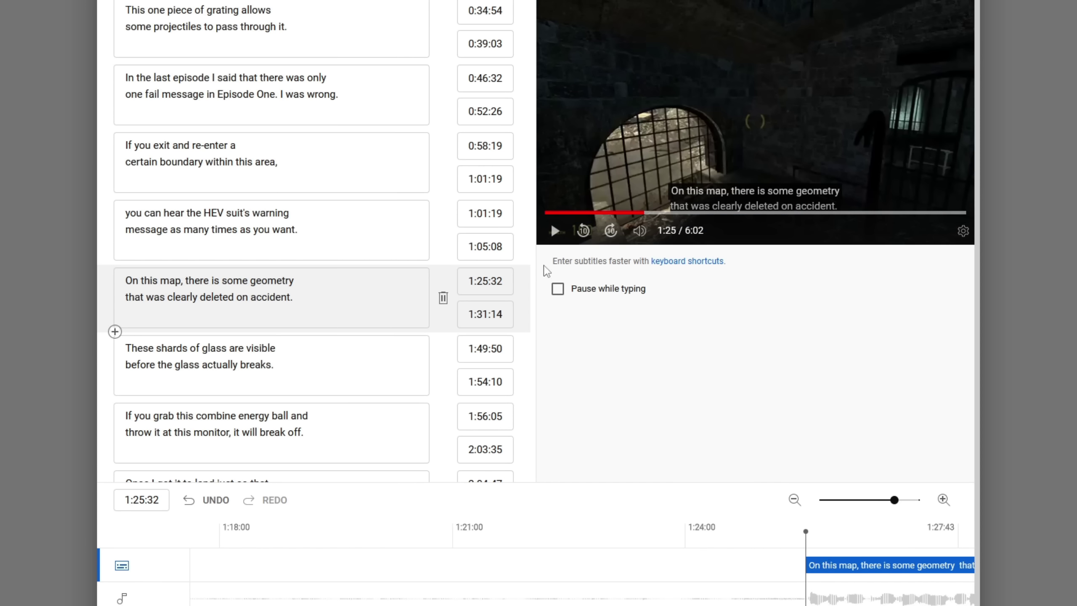
# - Pull the 'On this map' caption's end back to 1:30:07 after reviewing playback
pyautogui.click(555, 232)
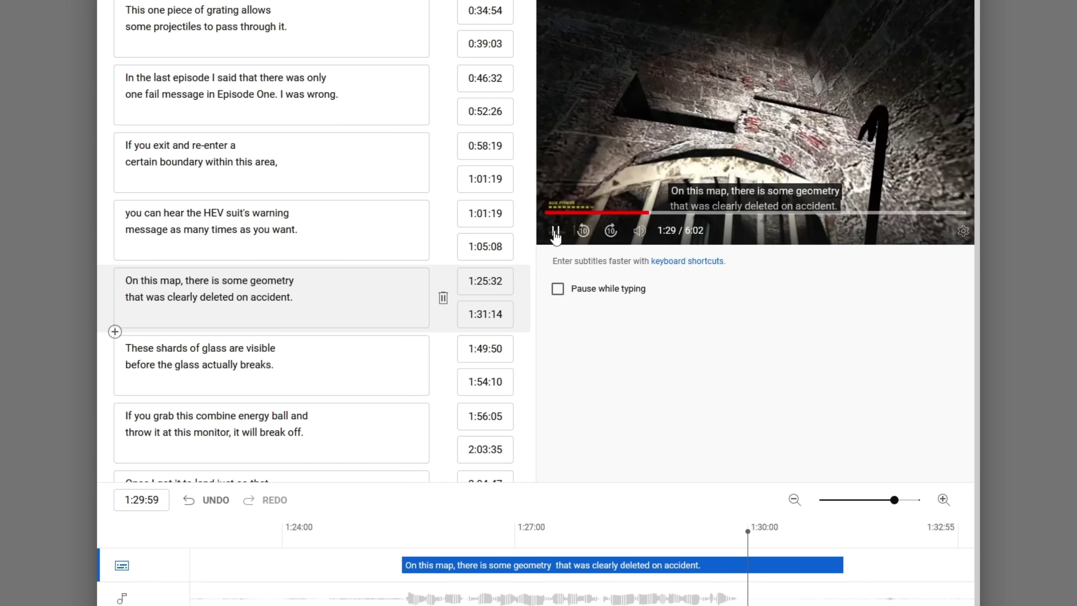
pyautogui.click(555, 233)
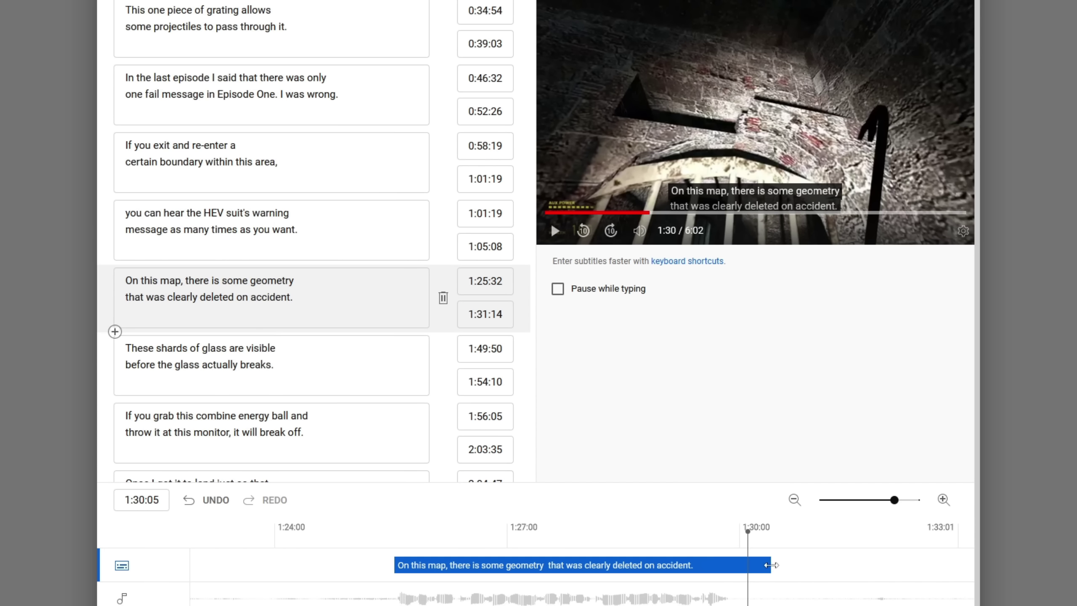
pyautogui.moveTo(748, 566); pyautogui.dragTo(748, 566)
# - Move the boundary before the HEV suit warning caption to 1:01:22, verified by listening
pyautogui.click(795, 499)
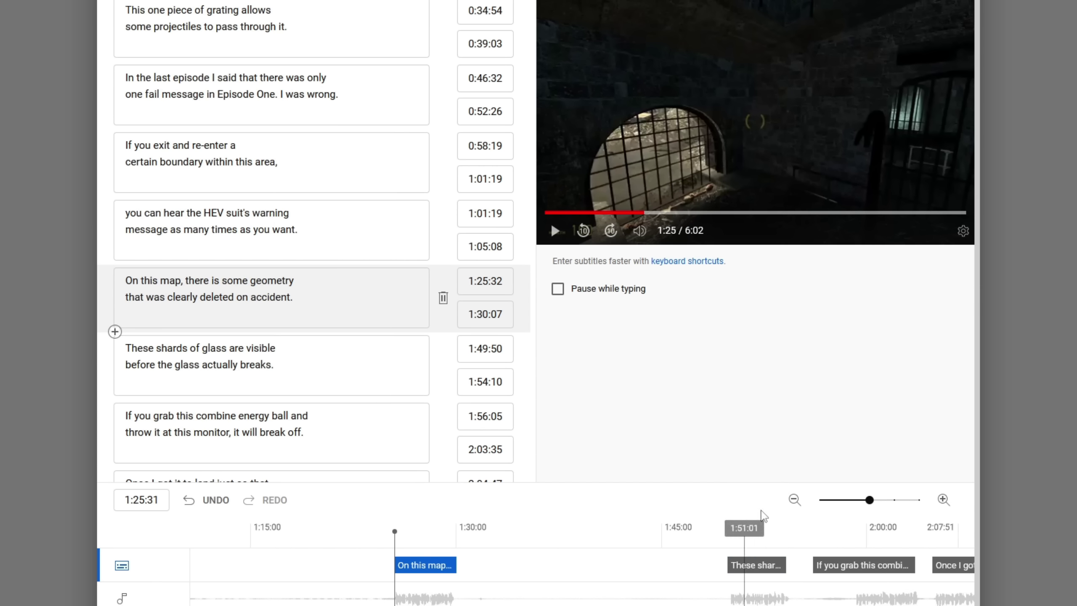
pyautogui.click(789, 505)
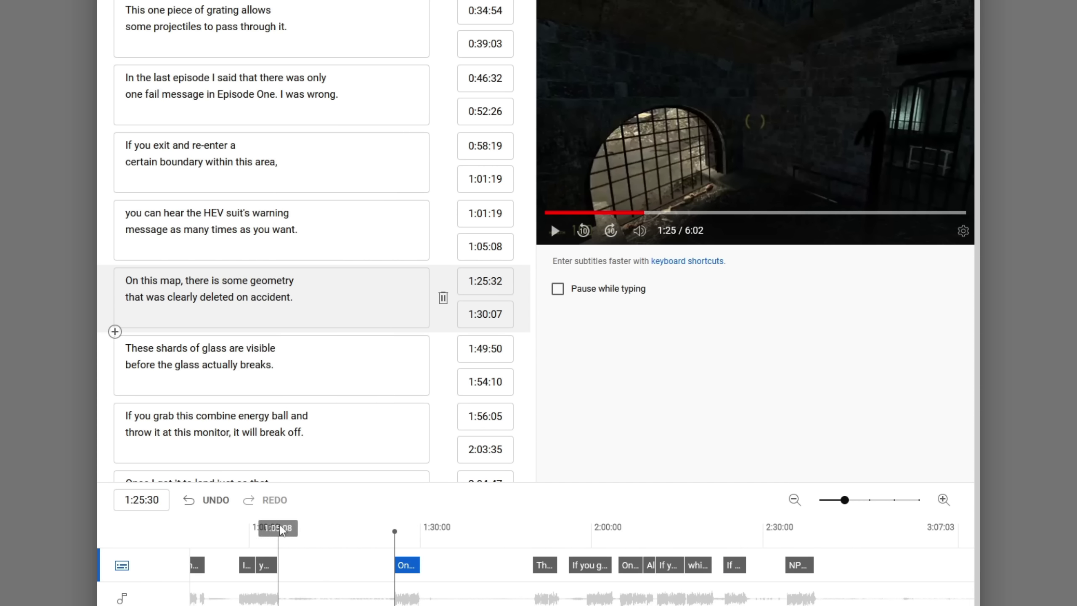
pyautogui.moveTo(323, 530); pyautogui.dragTo(257, 536)
pyautogui.click(943, 501)
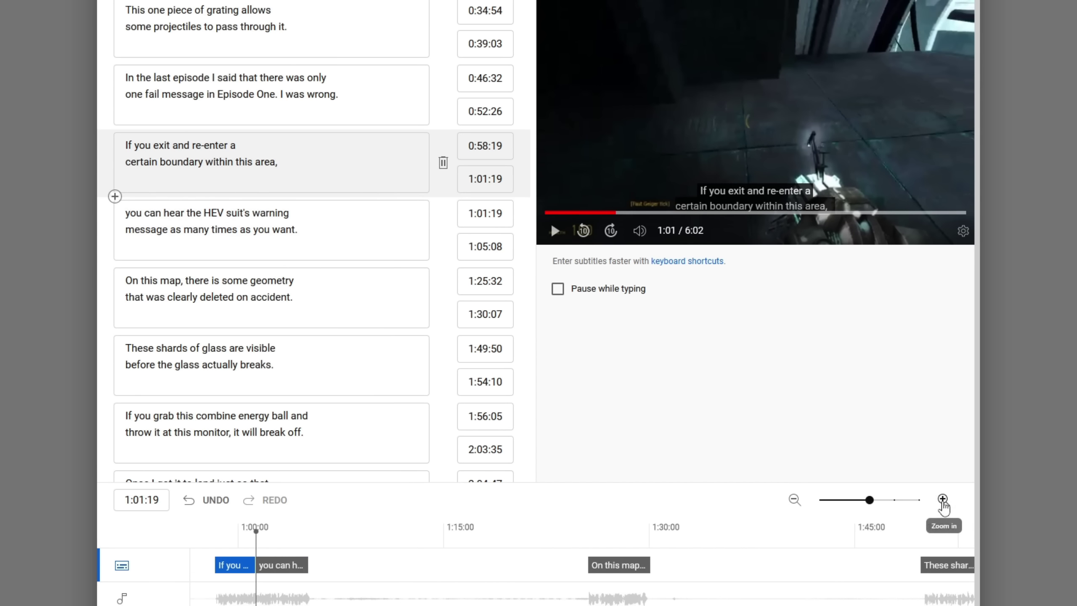
pyautogui.click(943, 500)
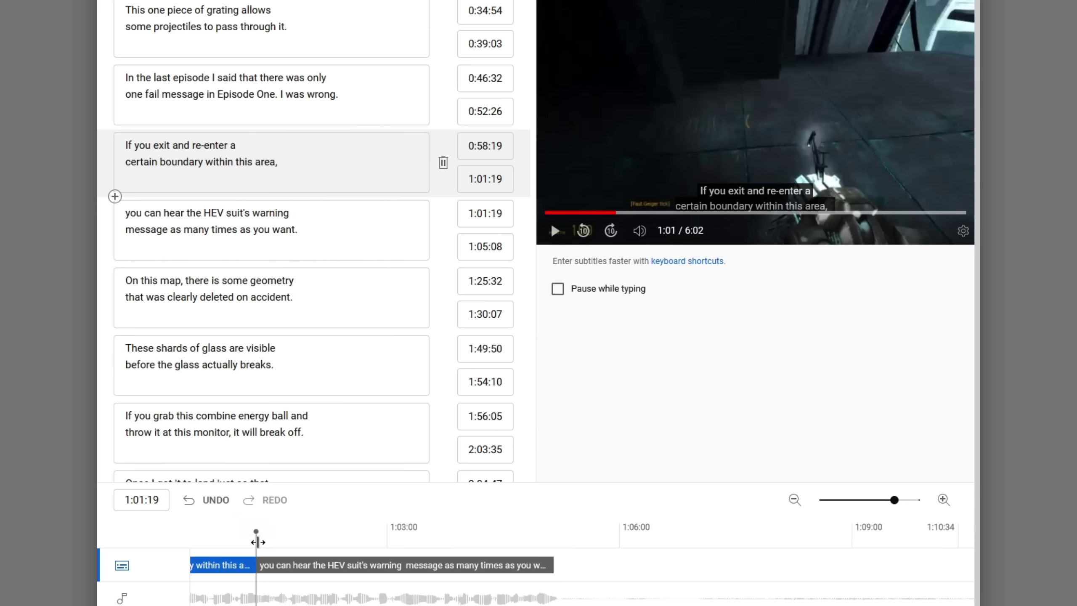
pyautogui.moveTo(257, 542); pyautogui.dragTo(341, 531)
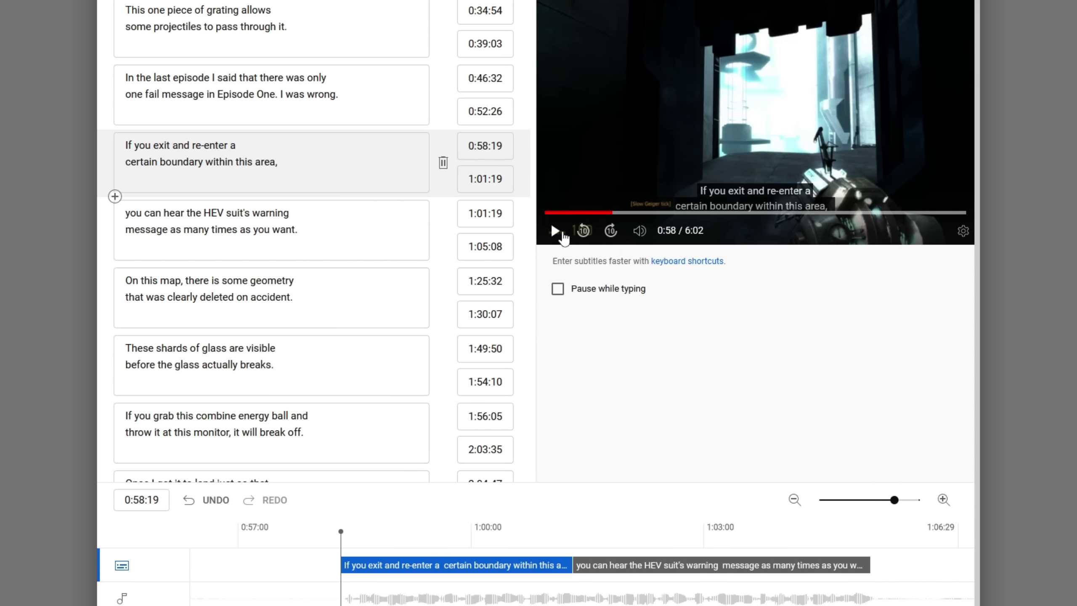
pyautogui.click(556, 231)
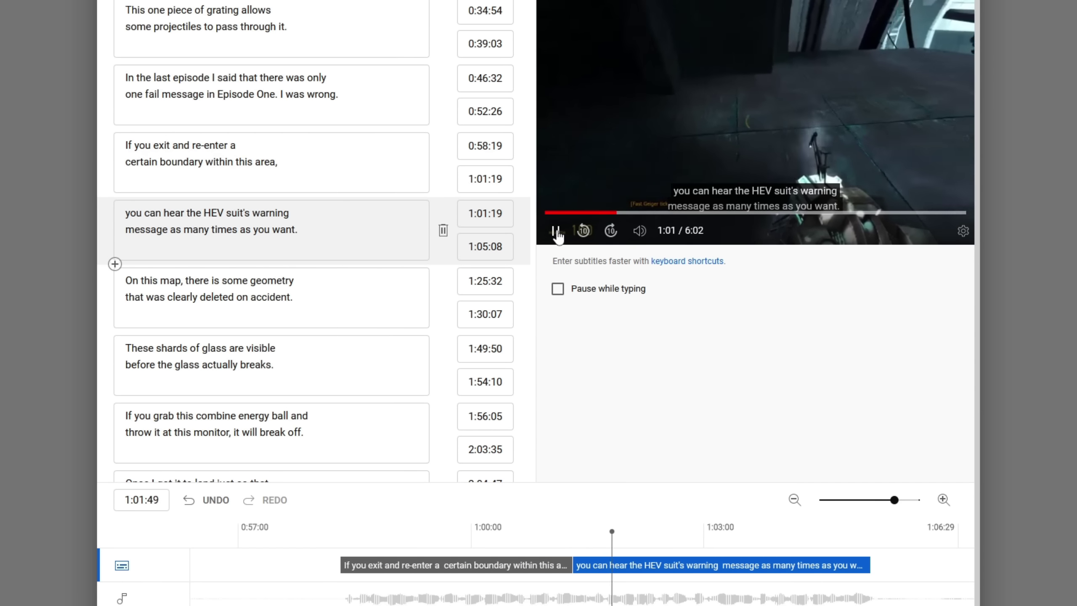
pyautogui.click(557, 232)
pyautogui.click(567, 548)
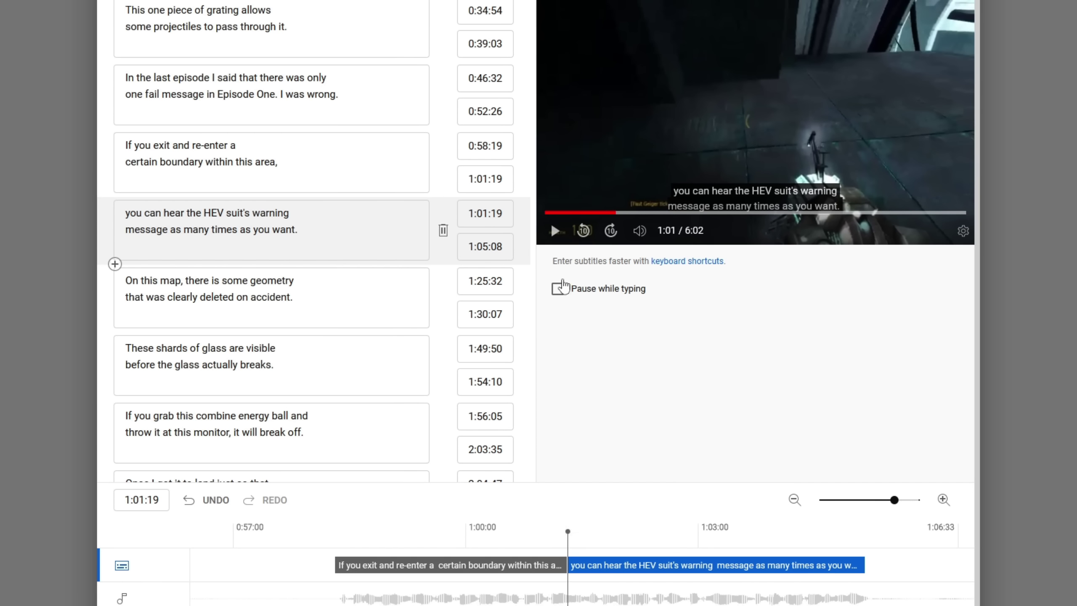
pyautogui.click(554, 236)
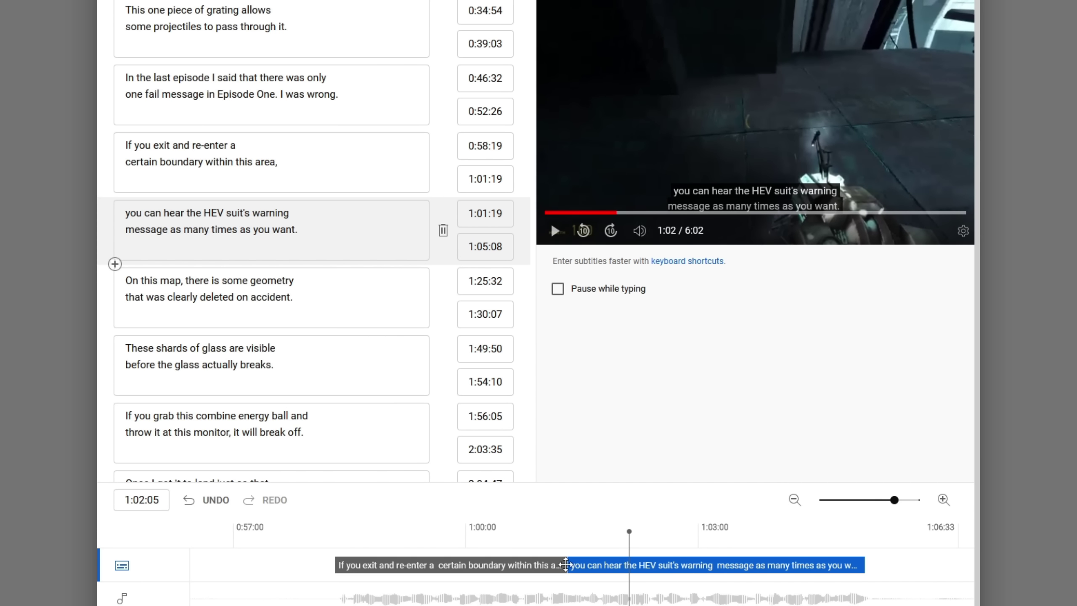
pyautogui.moveTo(567, 565); pyautogui.dragTo(573, 565)
pyautogui.click(572, 520)
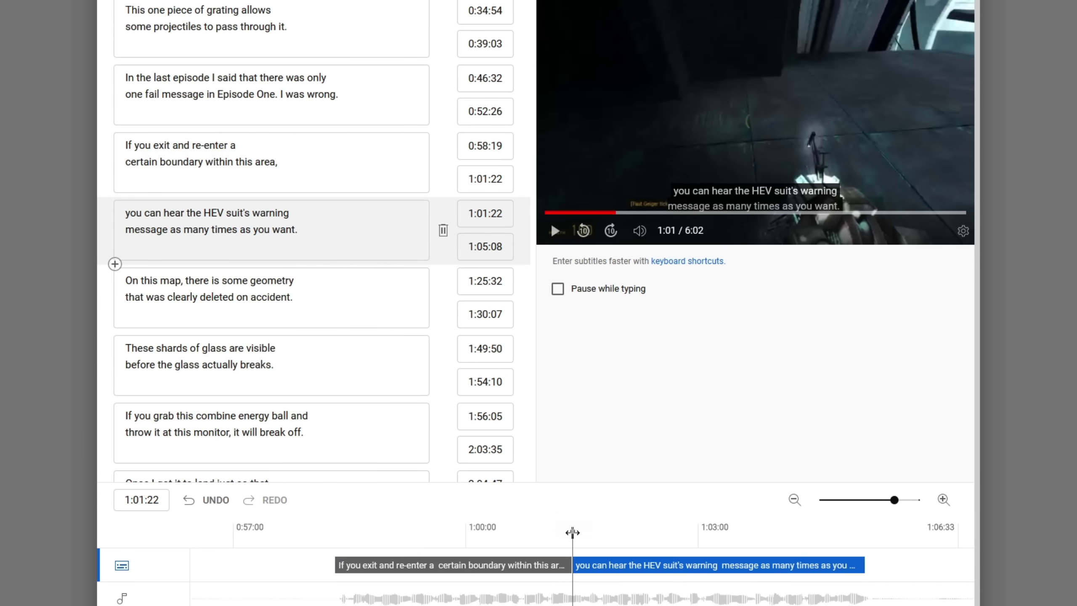
# - Extend the HEV suit warning caption's end to 1:05:20 and replay to confirm
pyautogui.click(556, 234)
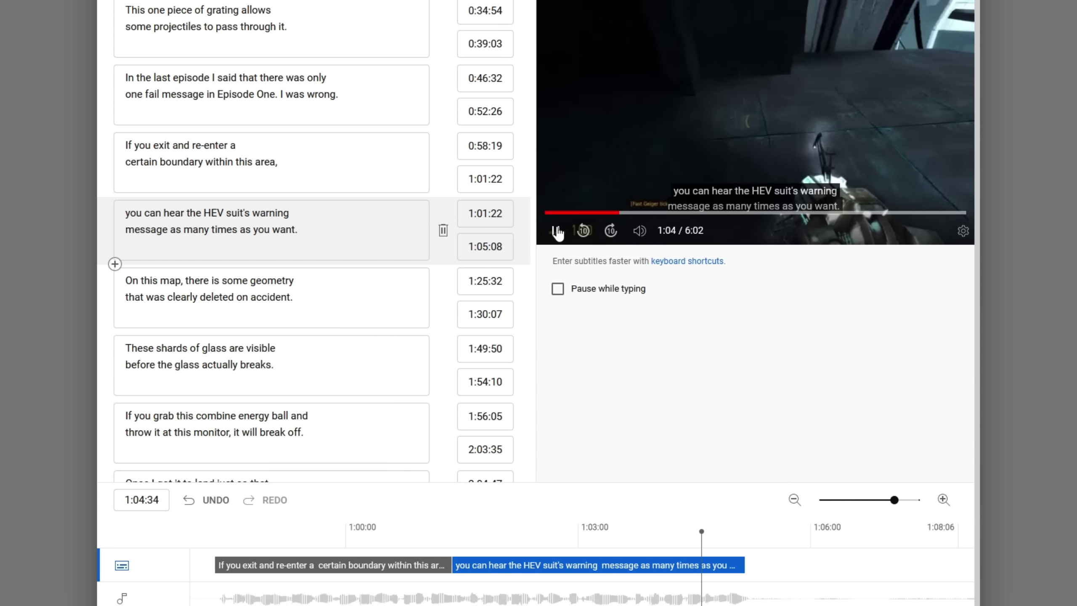
pyautogui.click(557, 233)
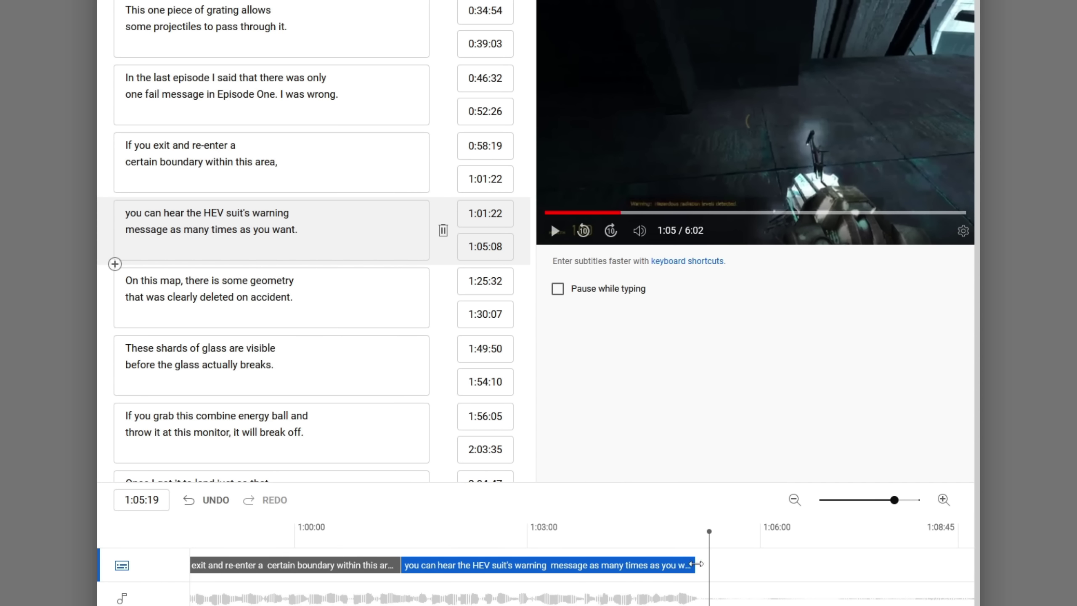
pyautogui.moveTo(708, 565); pyautogui.dragTo(709, 565)
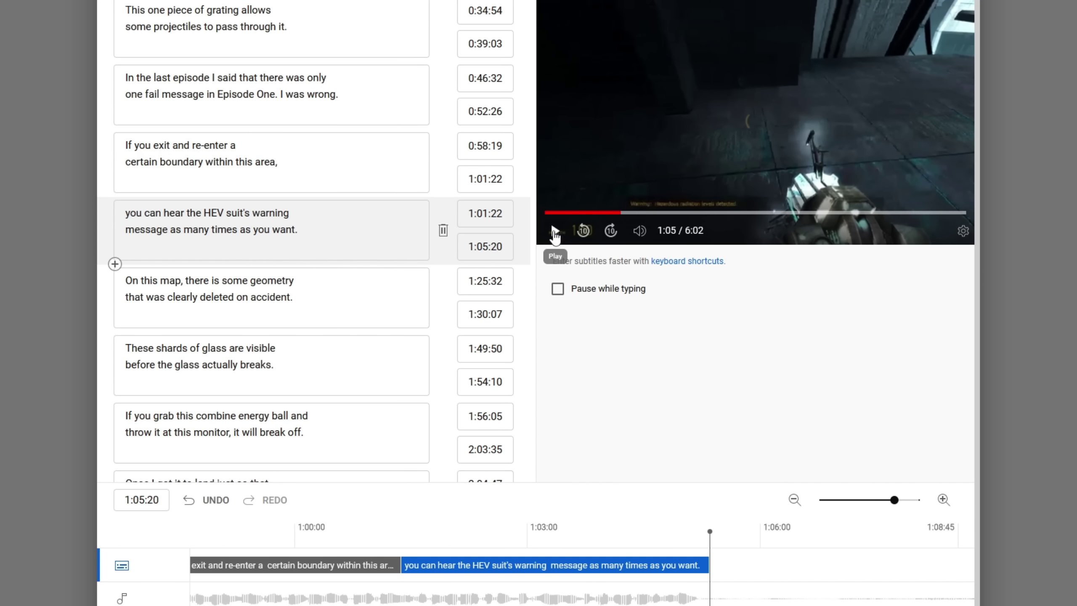
pyautogui.click(556, 233)
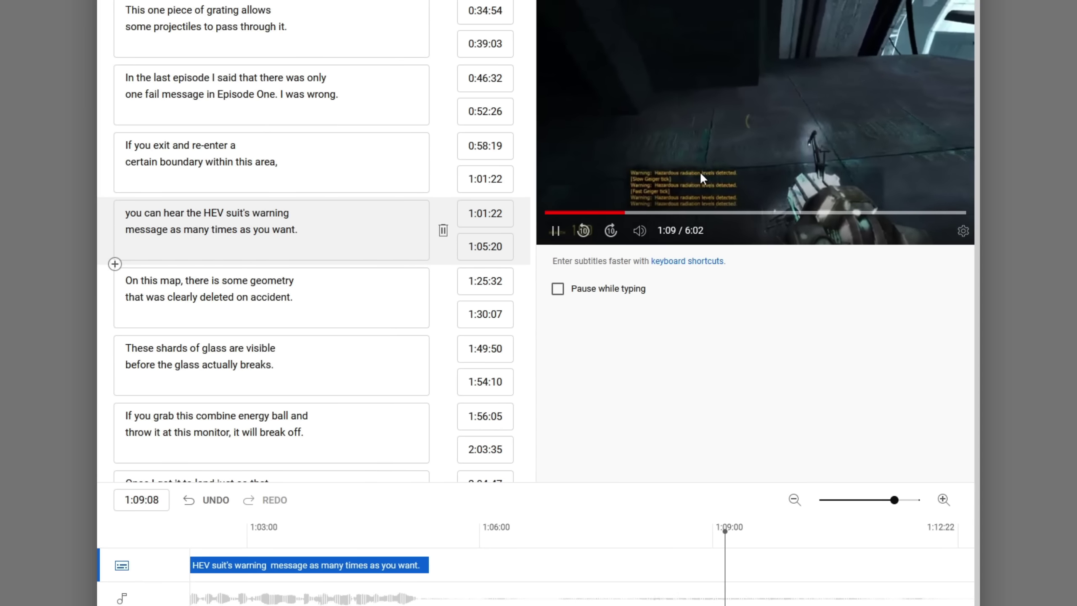
pyautogui.click(556, 232)
pyautogui.click(794, 500)
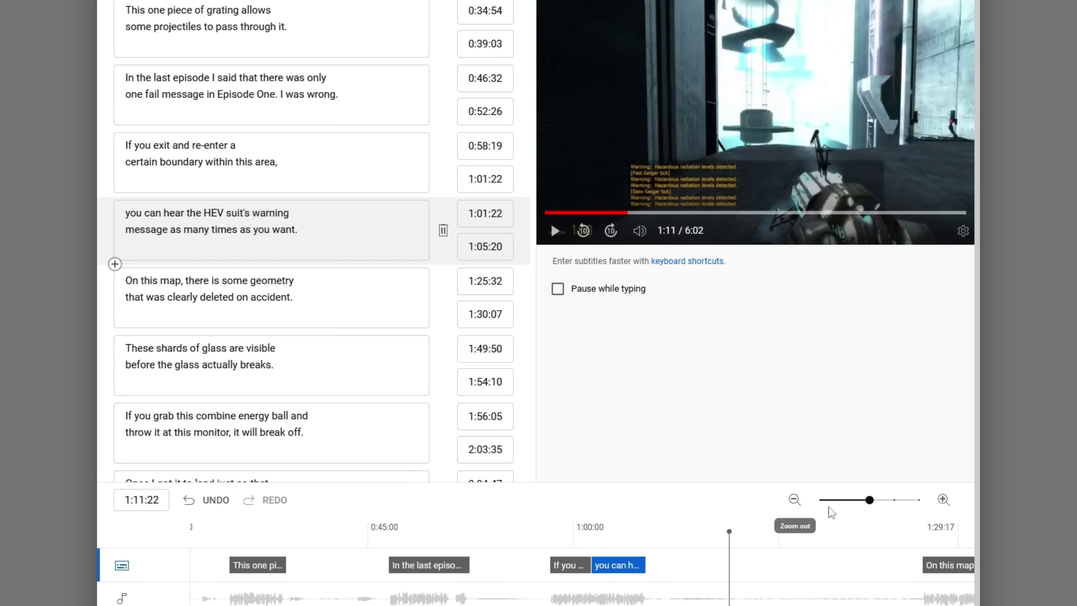
pyautogui.click(793, 499)
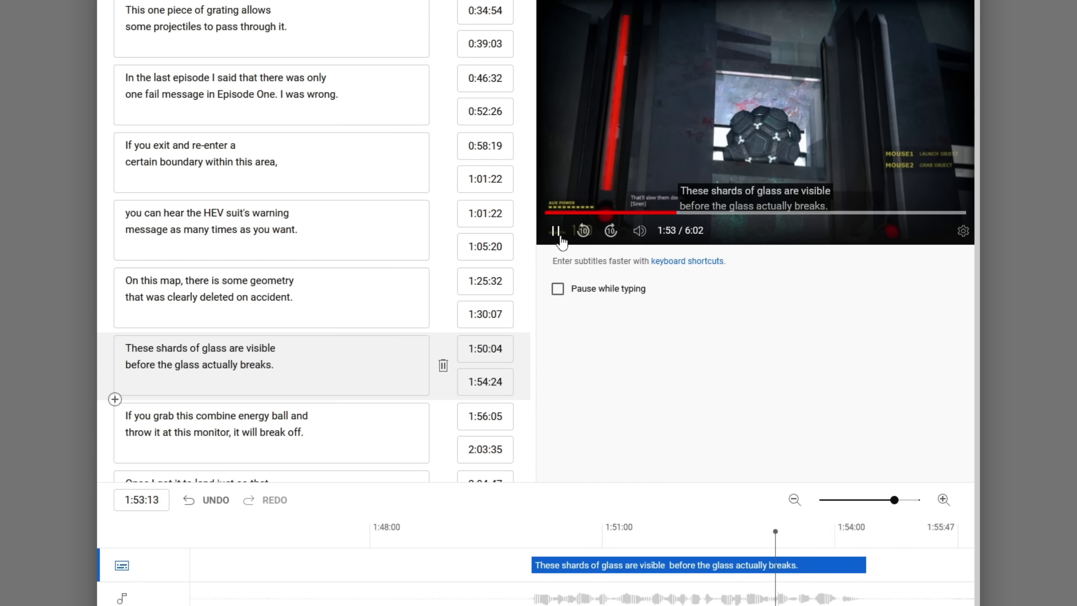
# - Extend the 'These shards' caption's end to 1:54:33
pyautogui.click(561, 237)
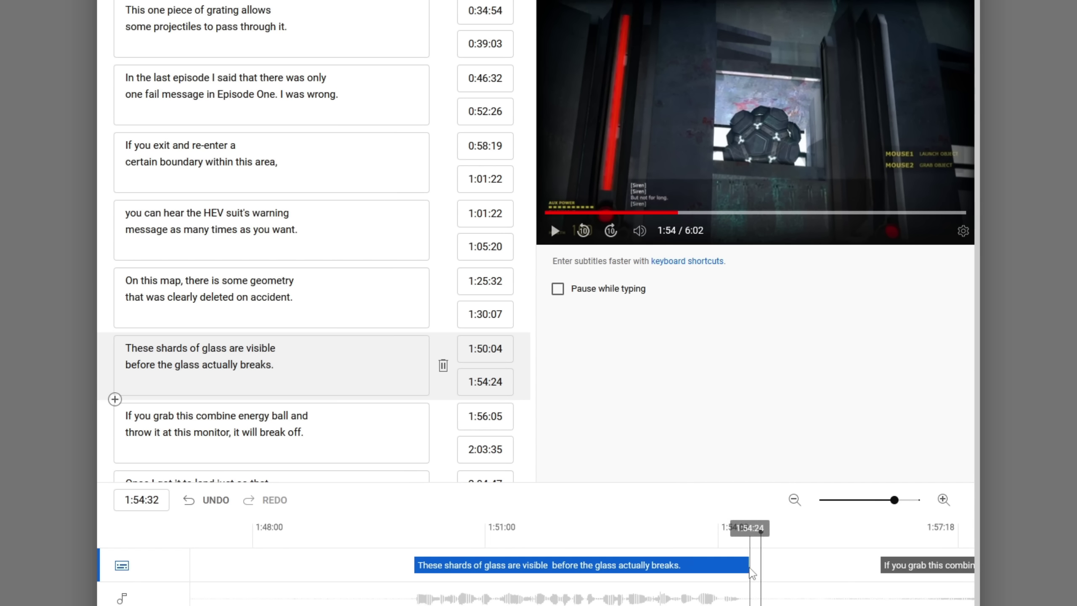
pyautogui.moveTo(752, 565); pyautogui.dragTo(760, 565)
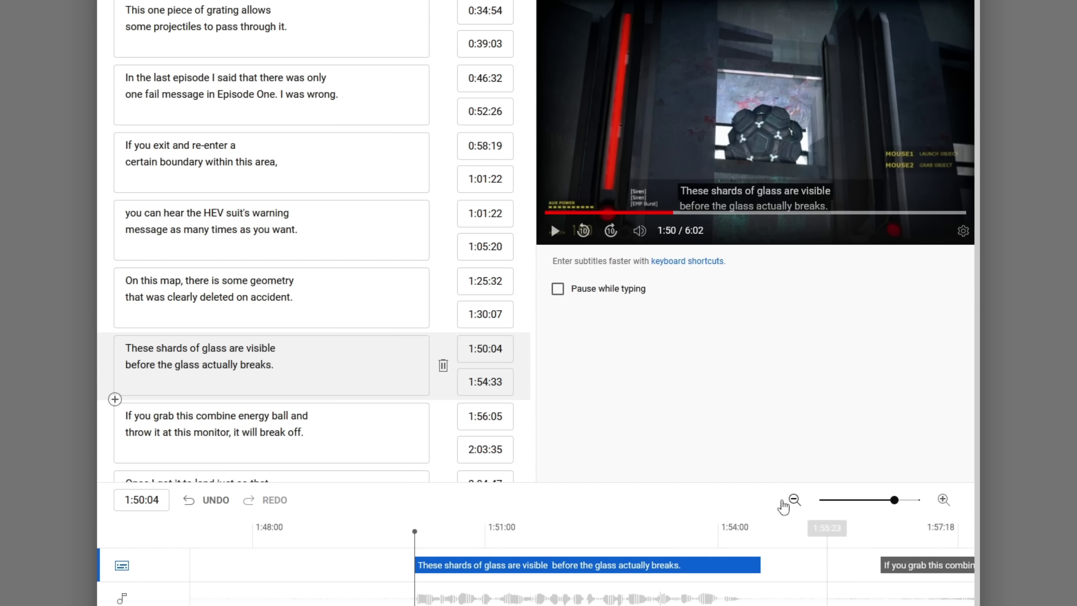
pyautogui.click(783, 504)
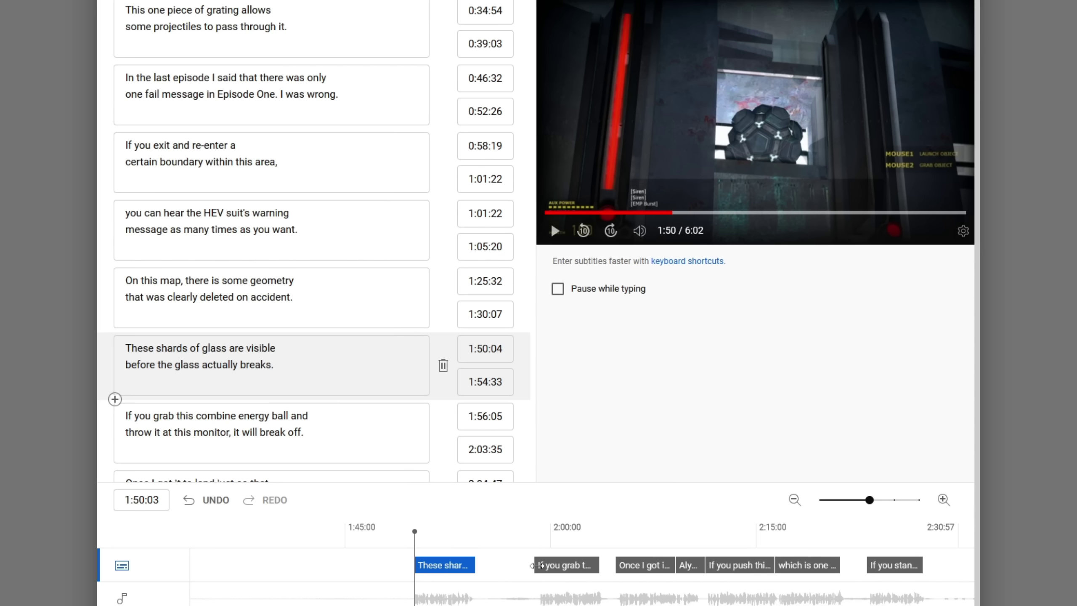
# - Retime the 'If you grab this combine energy ball' caption to start at 1:59:12
pyautogui.moveTo(536, 566); pyautogui.dragTo(538, 566)
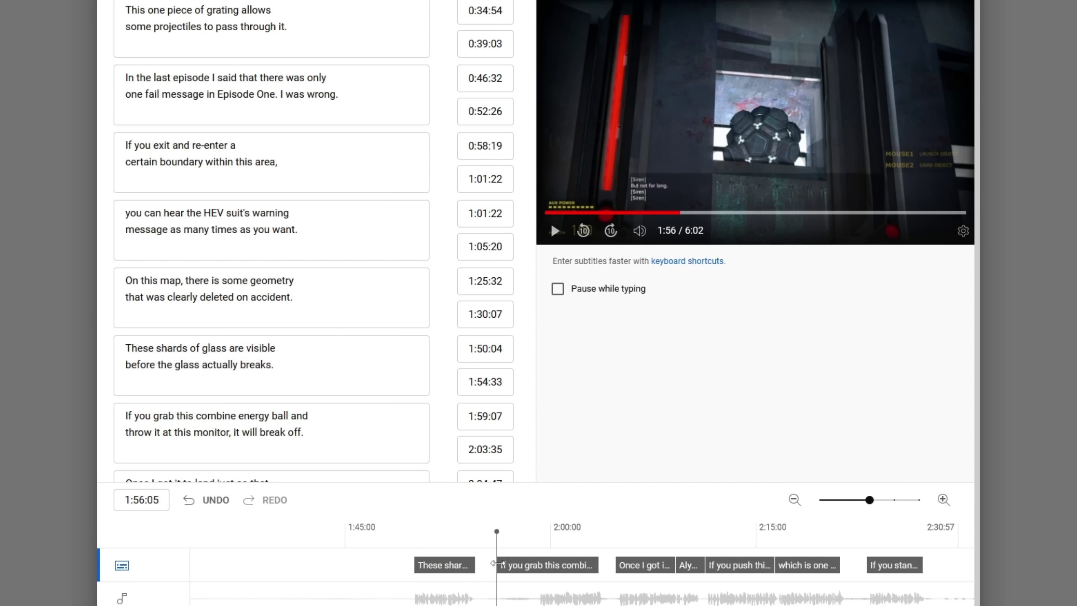
pyautogui.moveTo(497, 563); pyautogui.dragTo(498, 561)
pyautogui.click(496, 546)
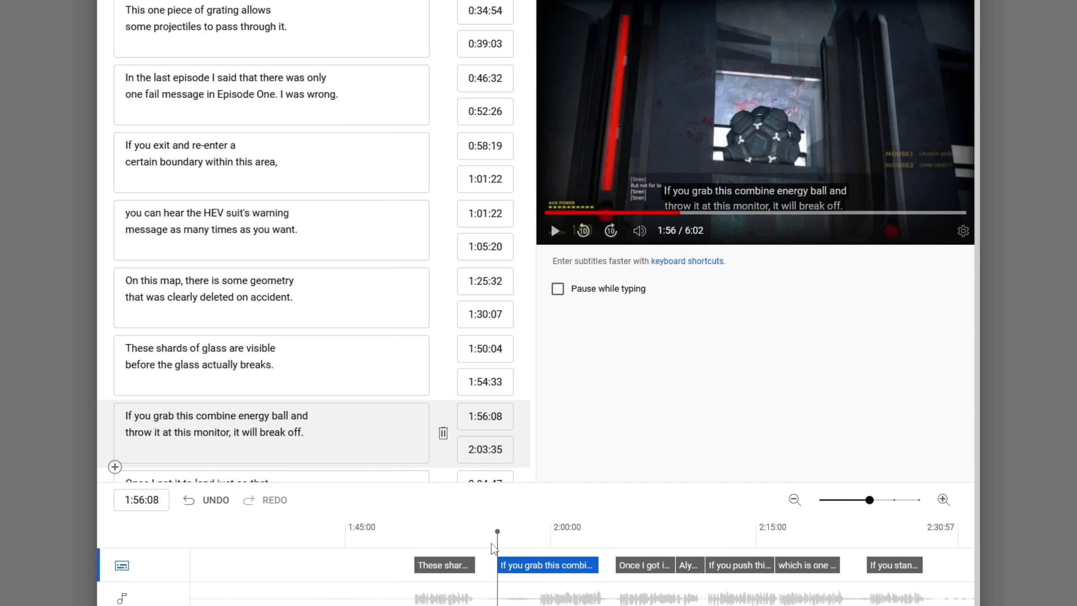
pyautogui.click(491, 549)
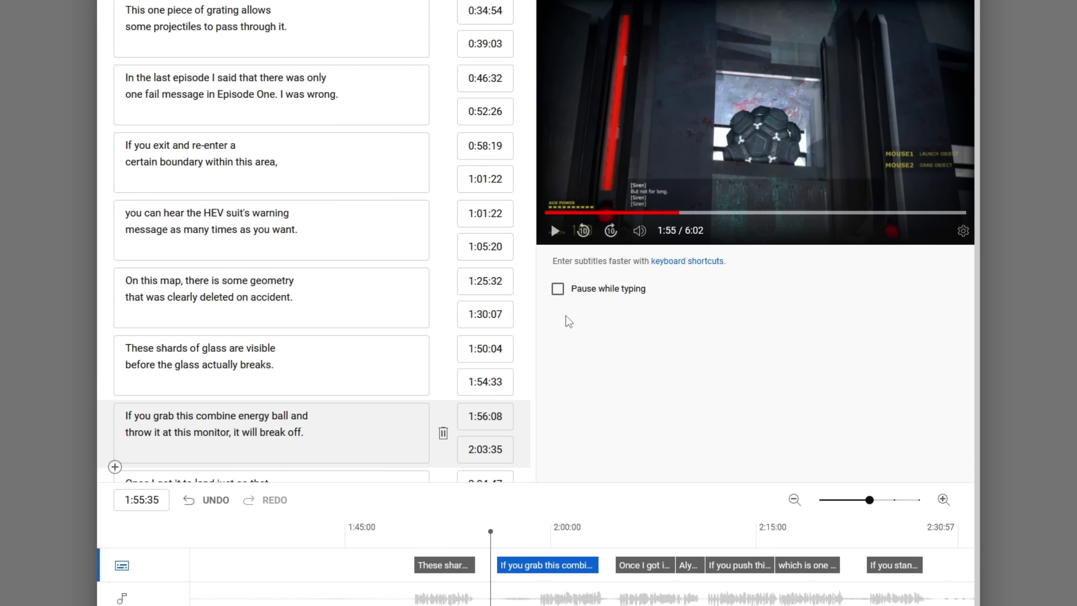
pyautogui.click(555, 231)
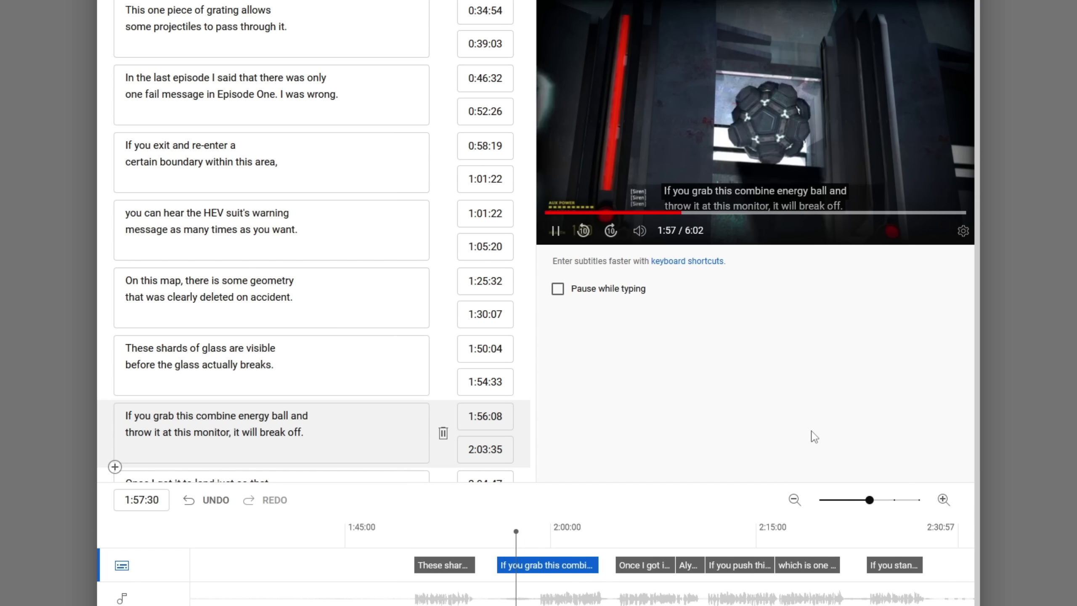
pyautogui.click(759, 204)
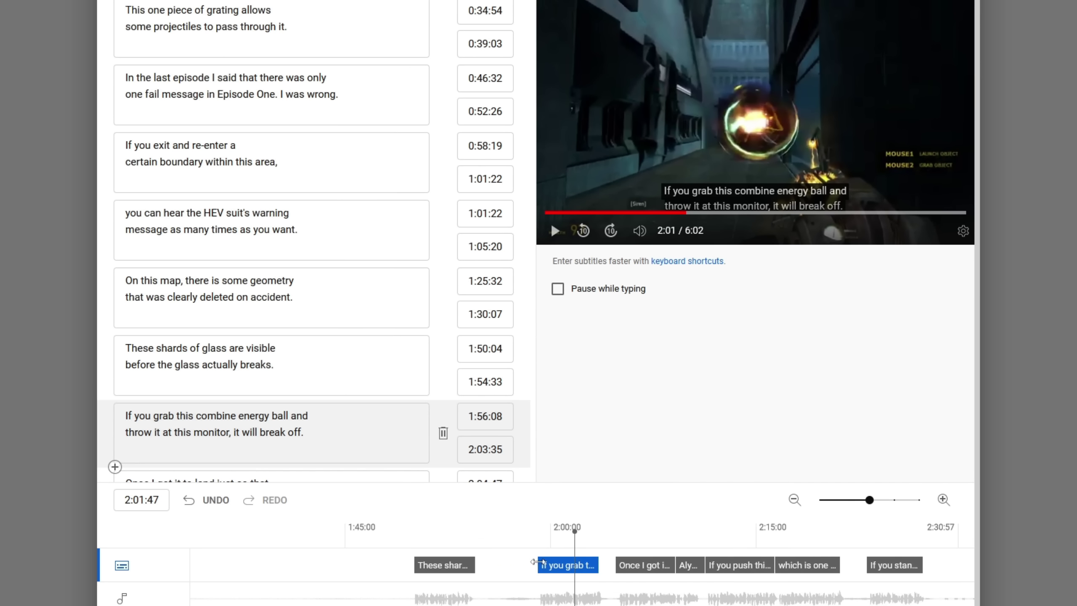
pyautogui.moveTo(535, 562); pyautogui.dragTo(543, 562)
pyautogui.scroll(2, 509, 560)
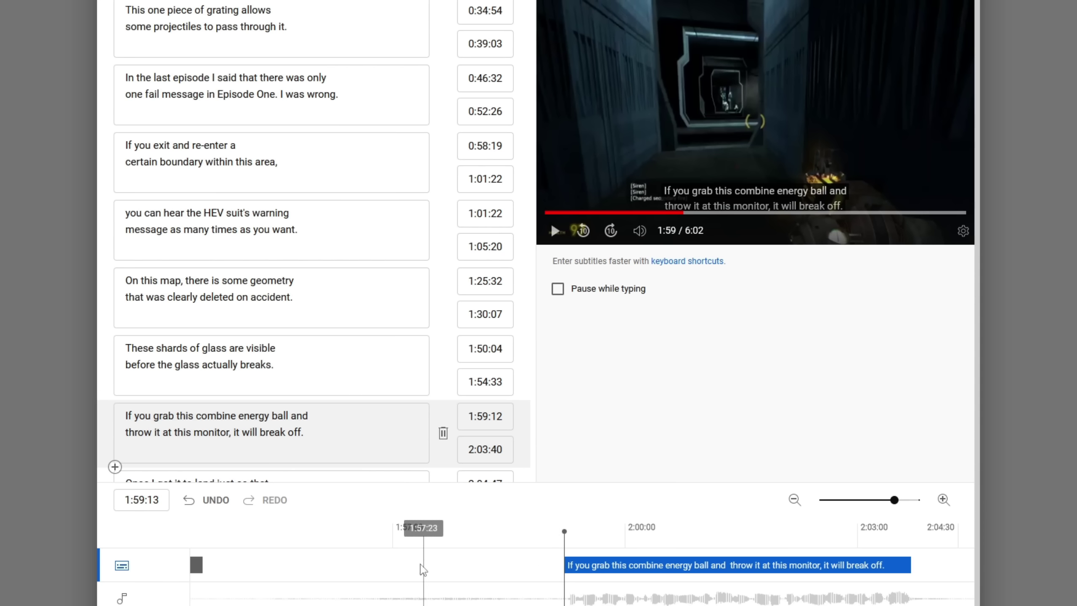
# - Append 'Alyx teleported around it.' to the 'Once I got it to land' caption, delete the empty row, extend it to 2:10:53
pyautogui.click(555, 232)
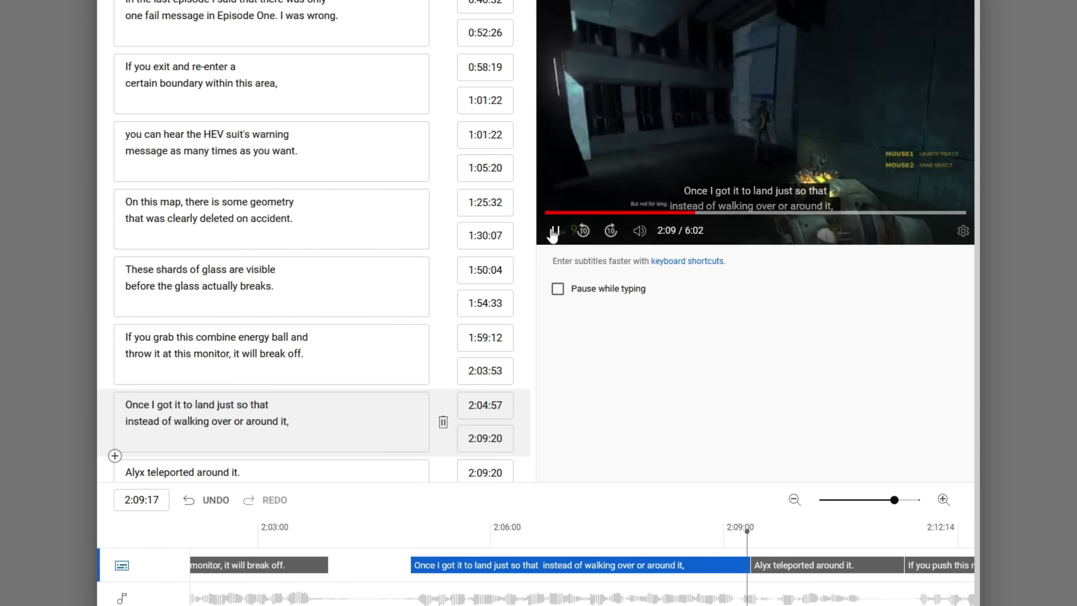
pyautogui.click(554, 231)
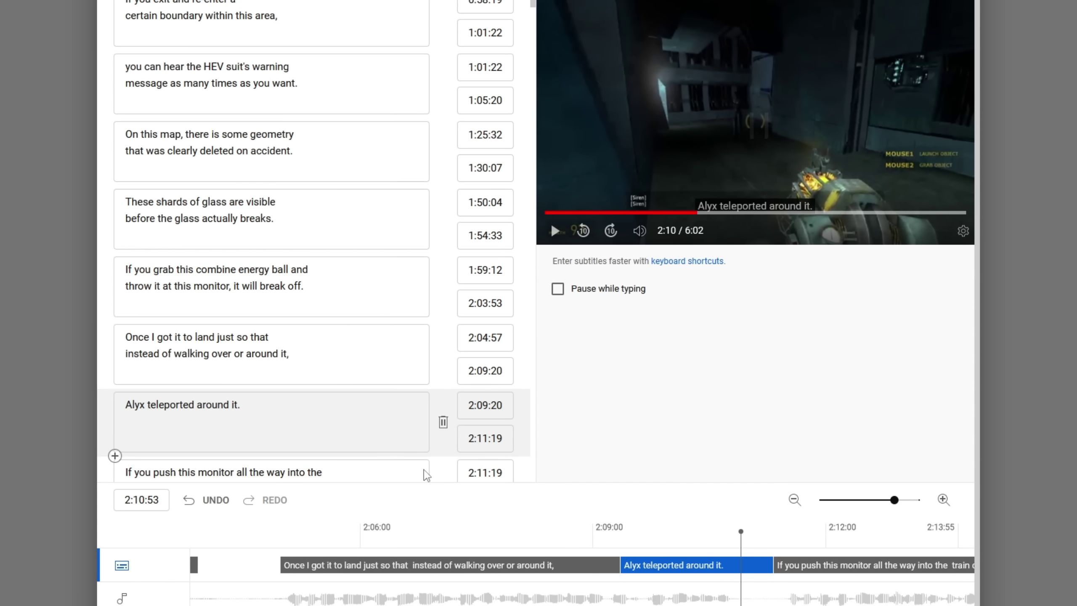
pyautogui.moveTo(253, 406); pyautogui.dragTo(143, 407)
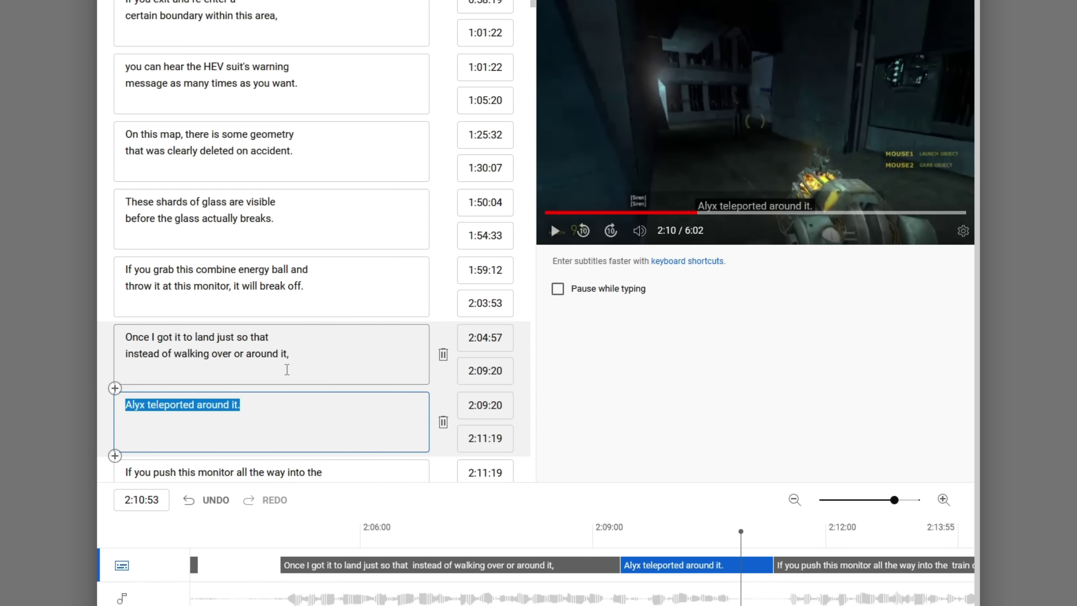
pyautogui.hotkey('ctrl', 'x')
pyautogui.click(302, 356)
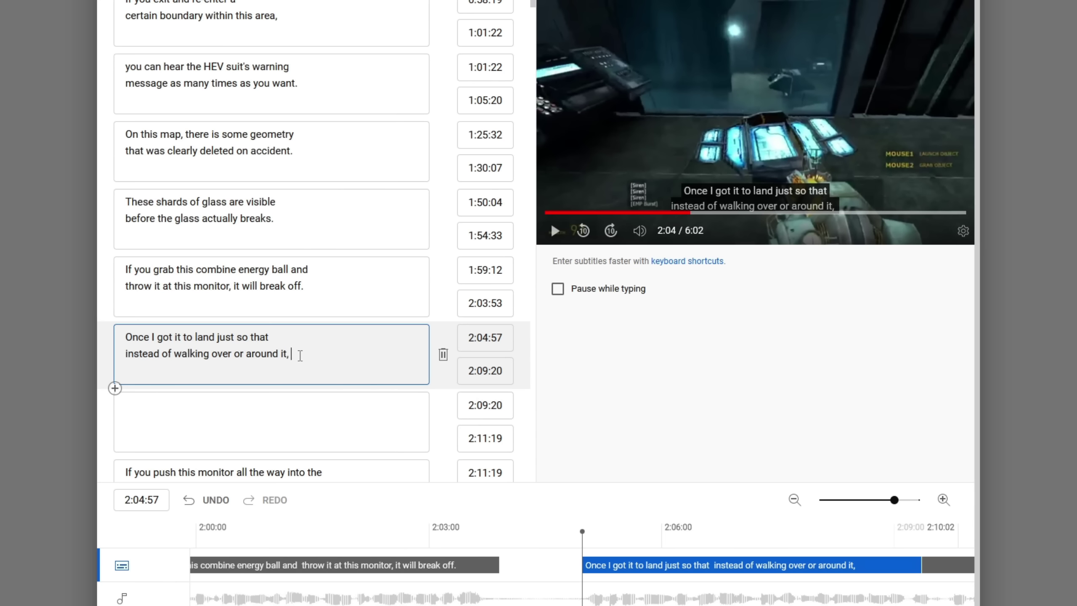
pyautogui.hotkey('ctrl', 'v')
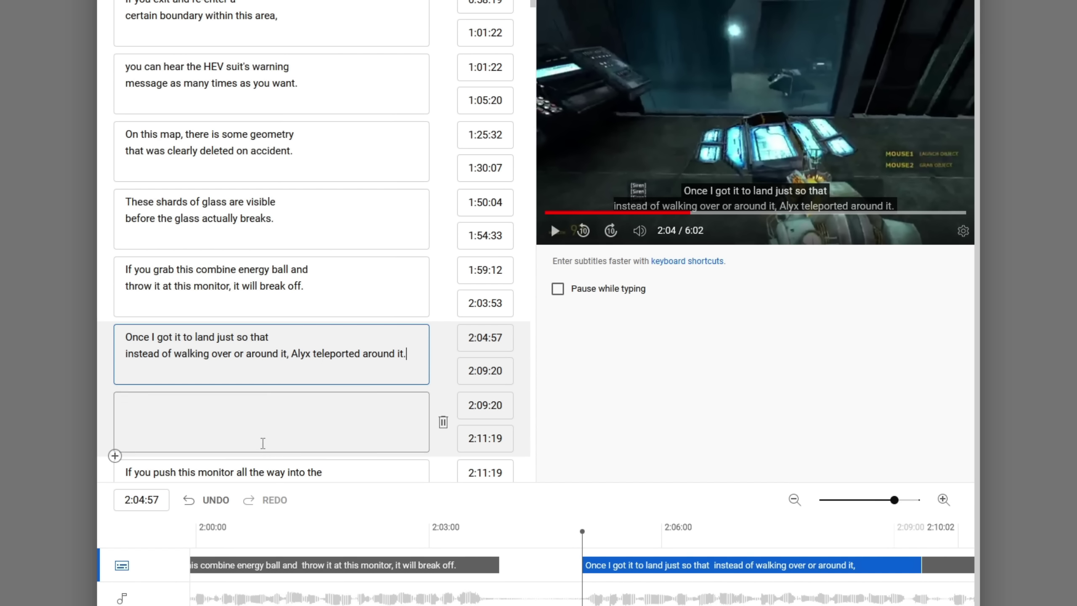
pyautogui.click(407, 420)
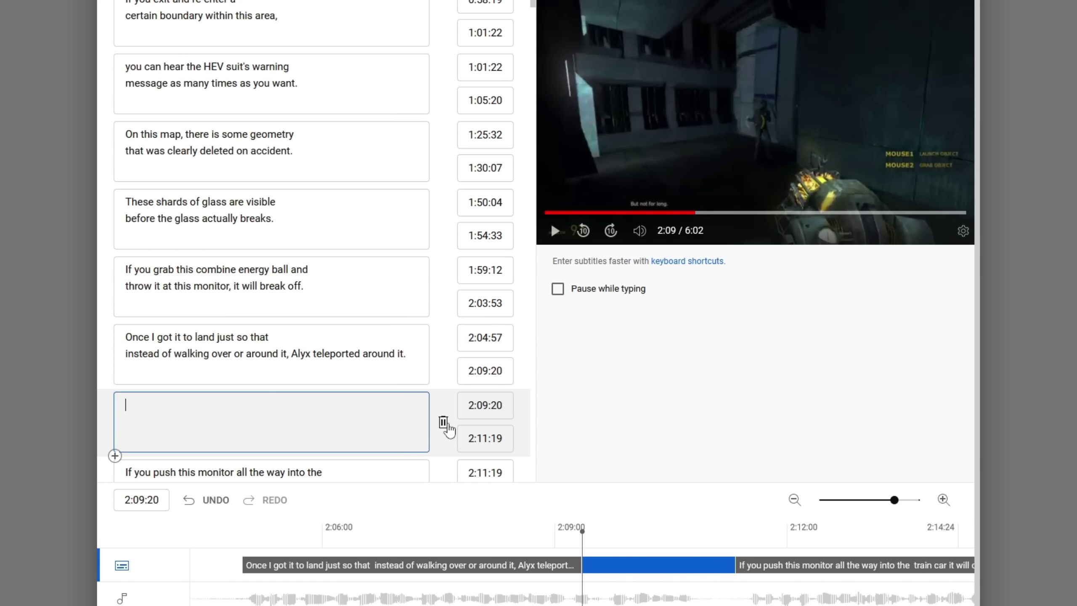
pyautogui.click(443, 421)
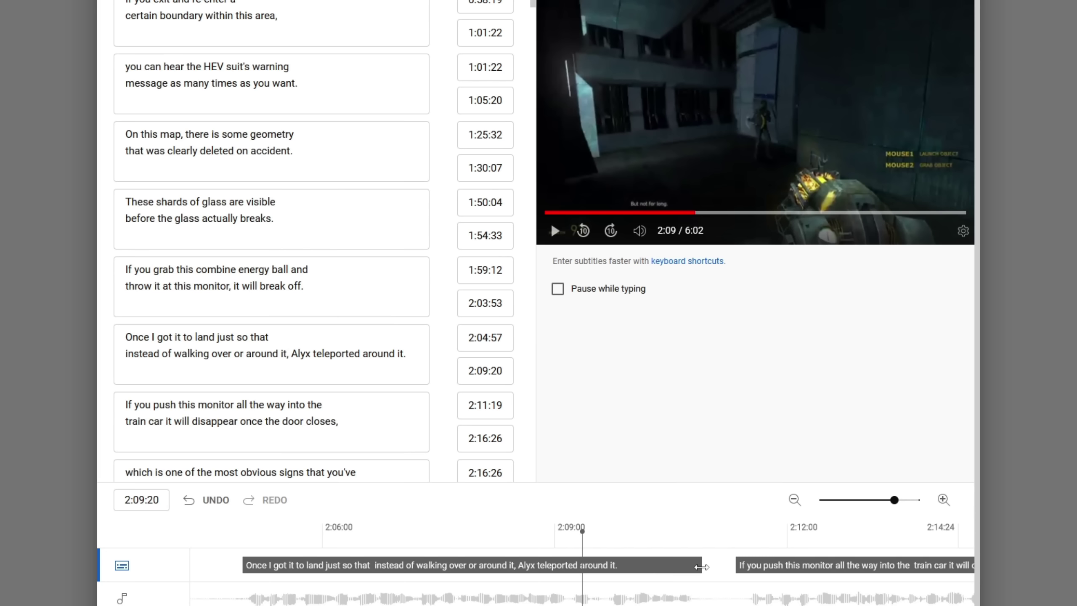
pyautogui.moveTo(702, 567); pyautogui.dragTo(702, 566)
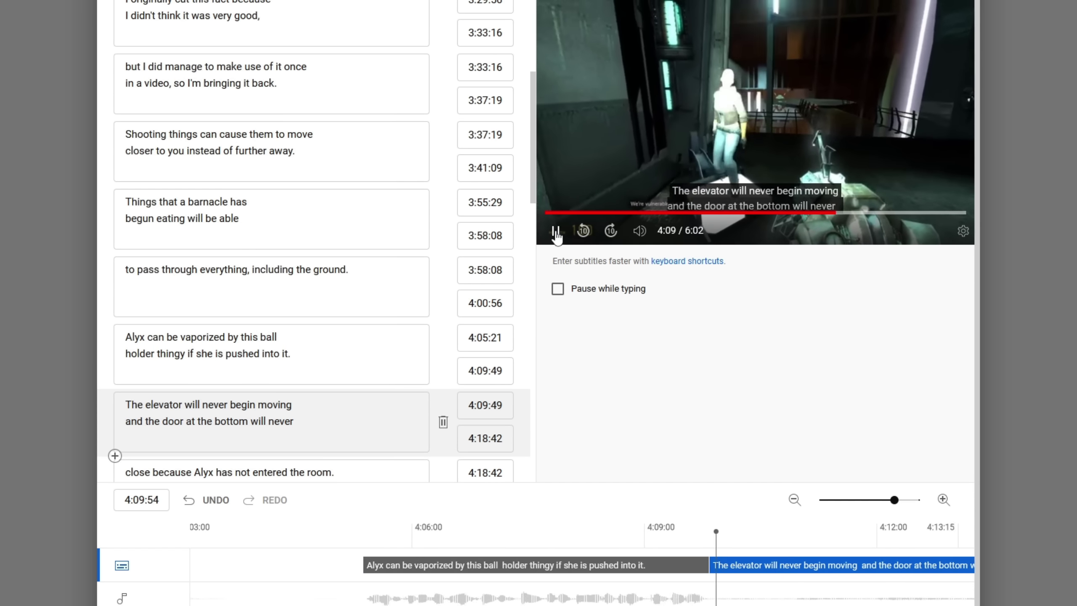
# - Move the elevator caption's start from 4:09:49 to 4:15:18, where the line is spoken
pyautogui.click(556, 231)
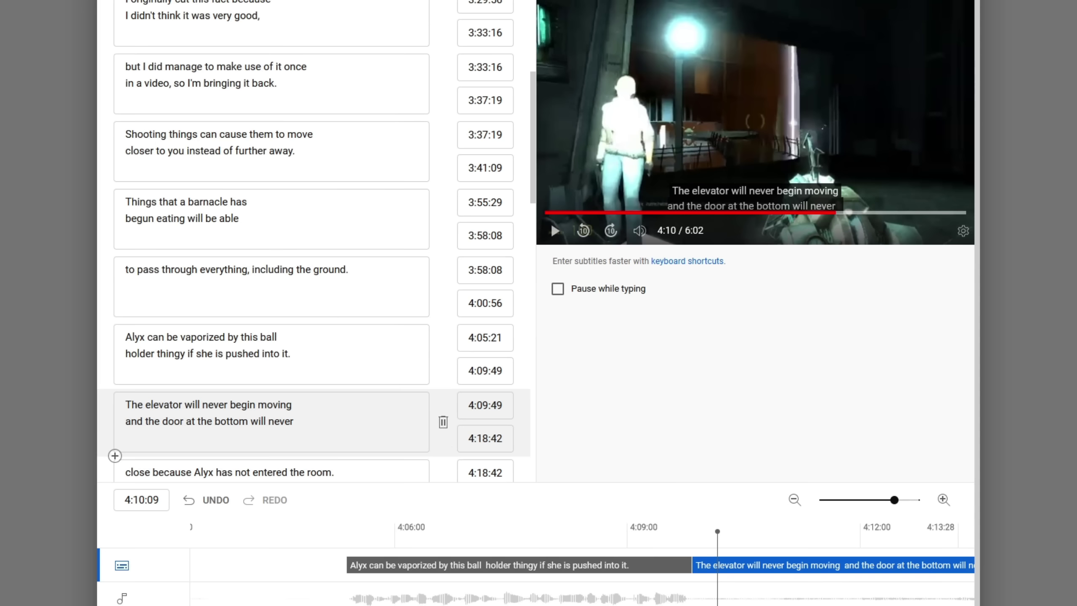
pyautogui.hscroll(3, 534, 564)
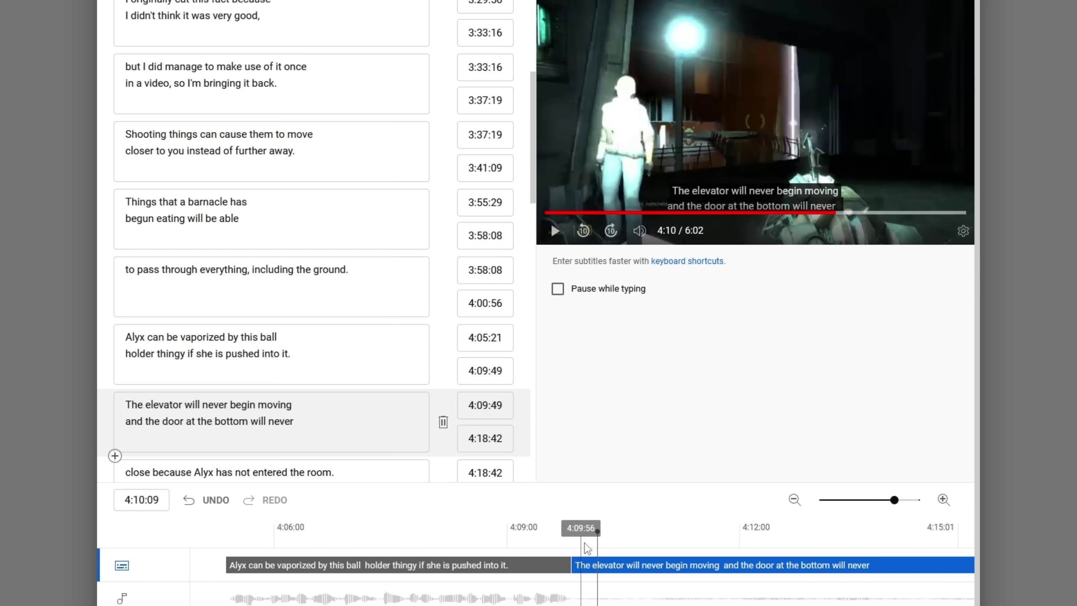
pyautogui.moveTo(587, 546); pyautogui.dragTo(822, 537)
pyautogui.click(396, 552)
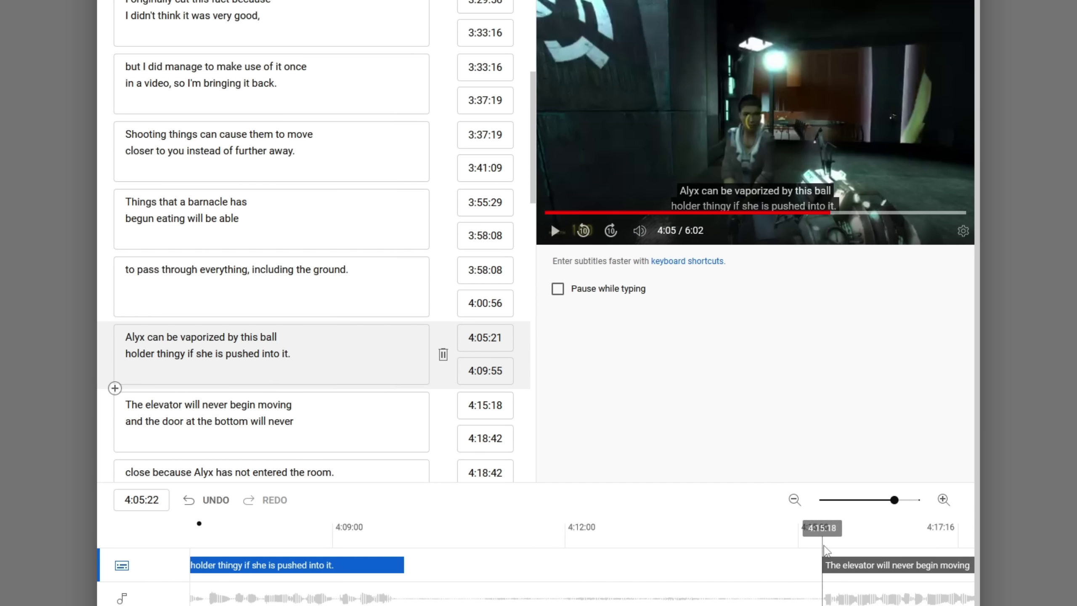
pyautogui.click(818, 525)
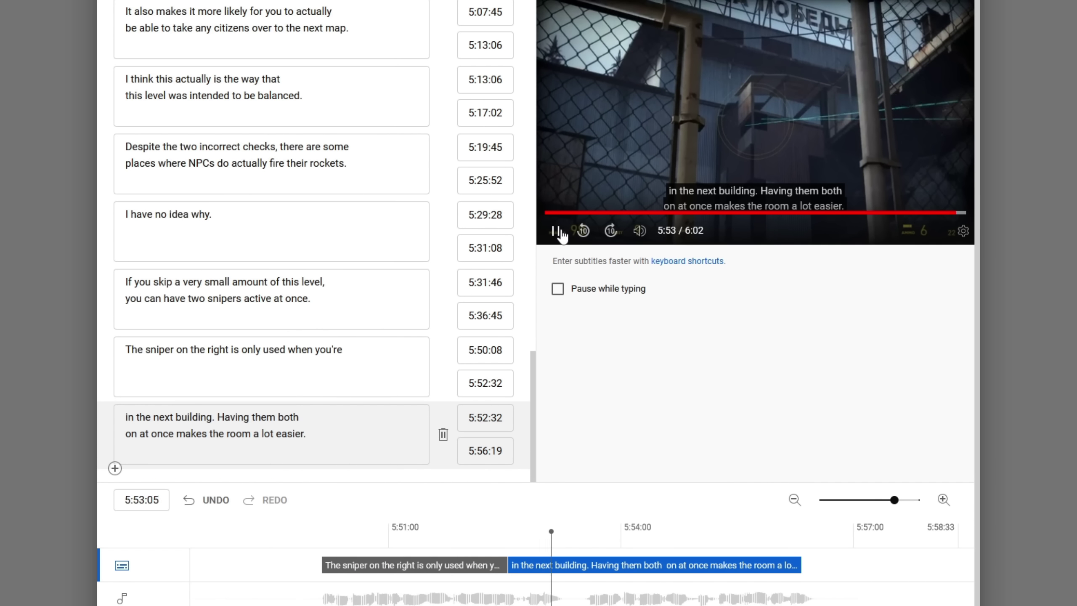
# - Cut 'in the next building.' from the following caption and append it to the sniper caption
pyautogui.click(559, 232)
pyautogui.click(509, 536)
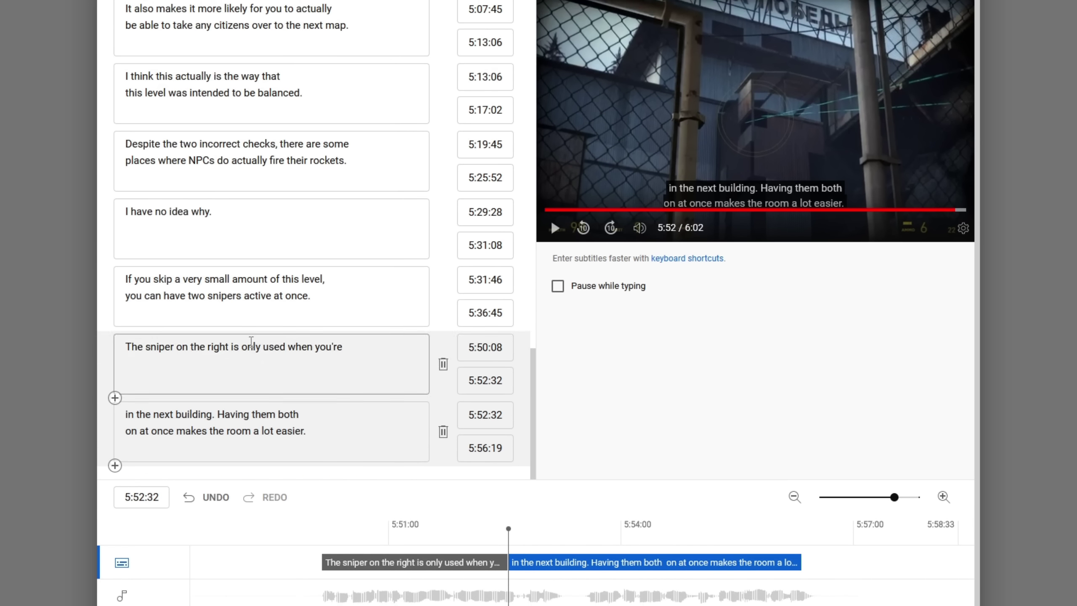
pyautogui.moveTo(217, 415); pyautogui.dragTo(197, 415)
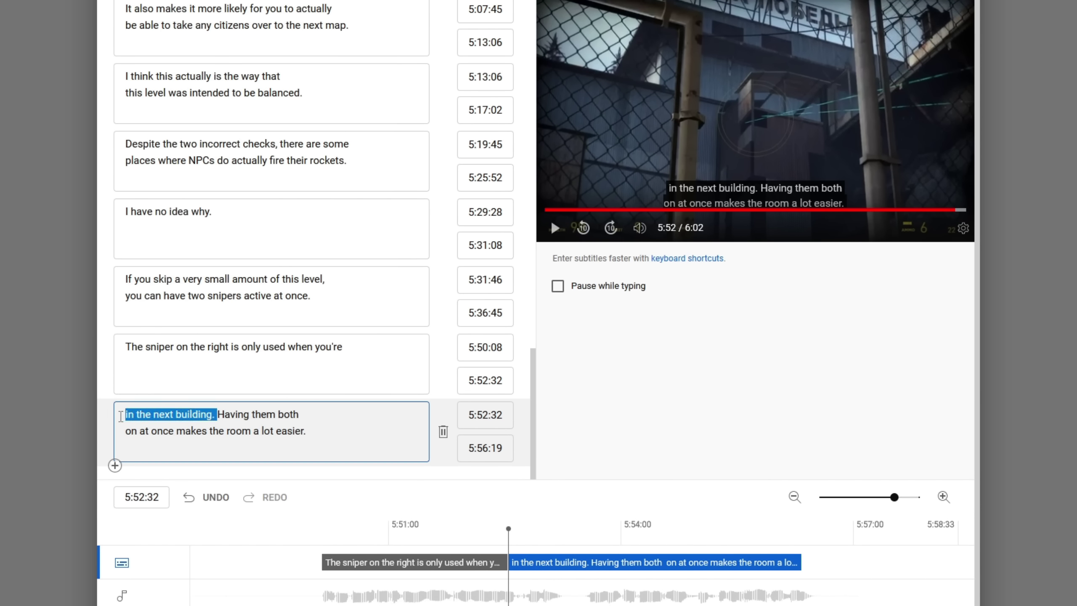
pyautogui.hotkey('ctrl', 'x')
pyautogui.click(360, 348)
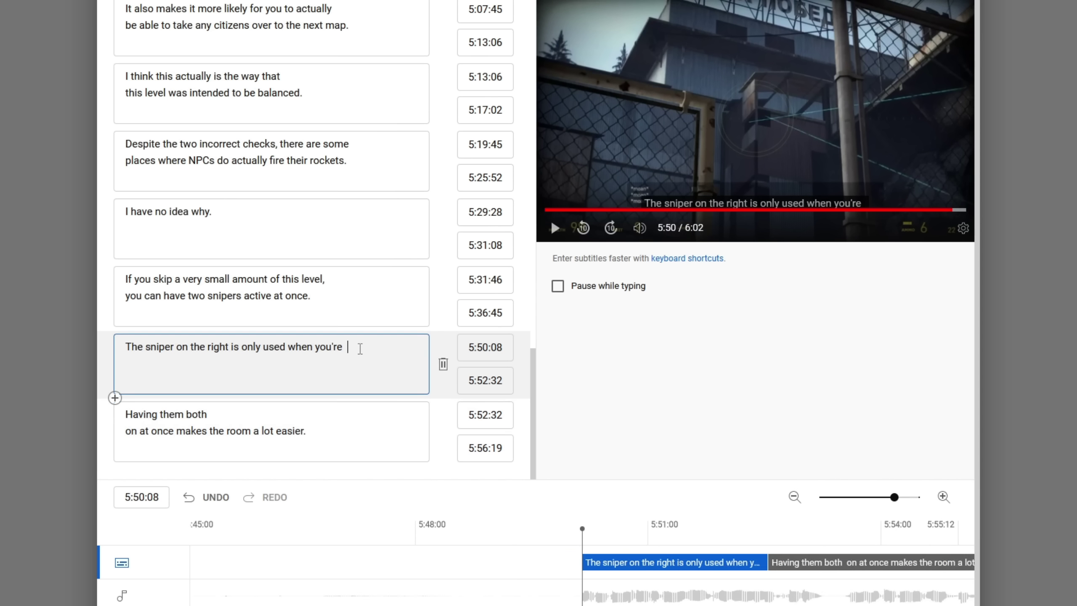
pyautogui.hotkey('ctrl', 'v')
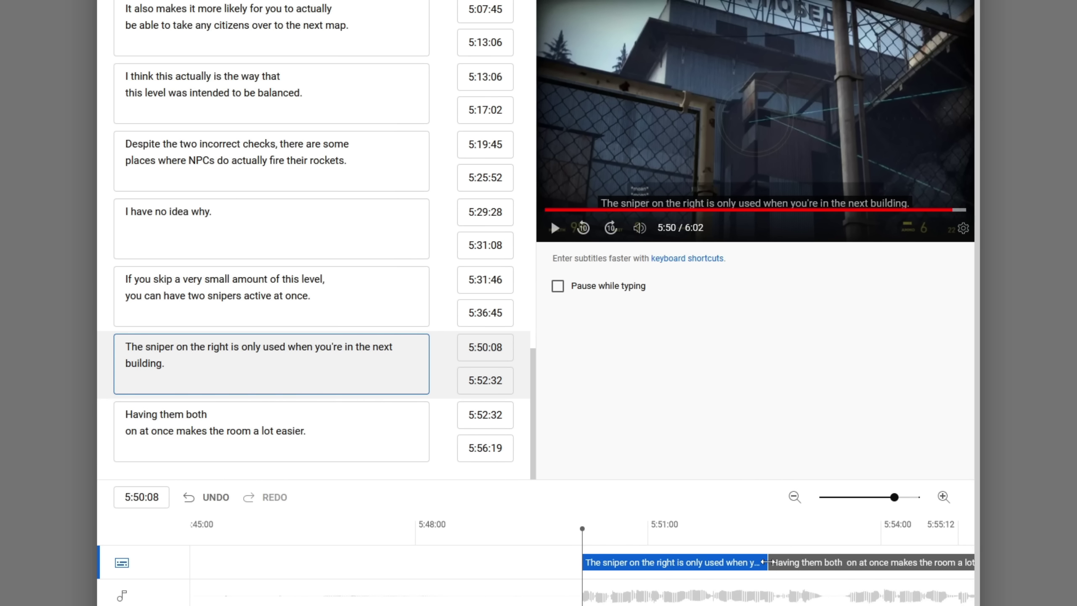
# - Extend the sniper caption to end at 5:53:28 and play back the edit to verify
pyautogui.moveTo(765, 562); pyautogui.dragTo(796, 562)
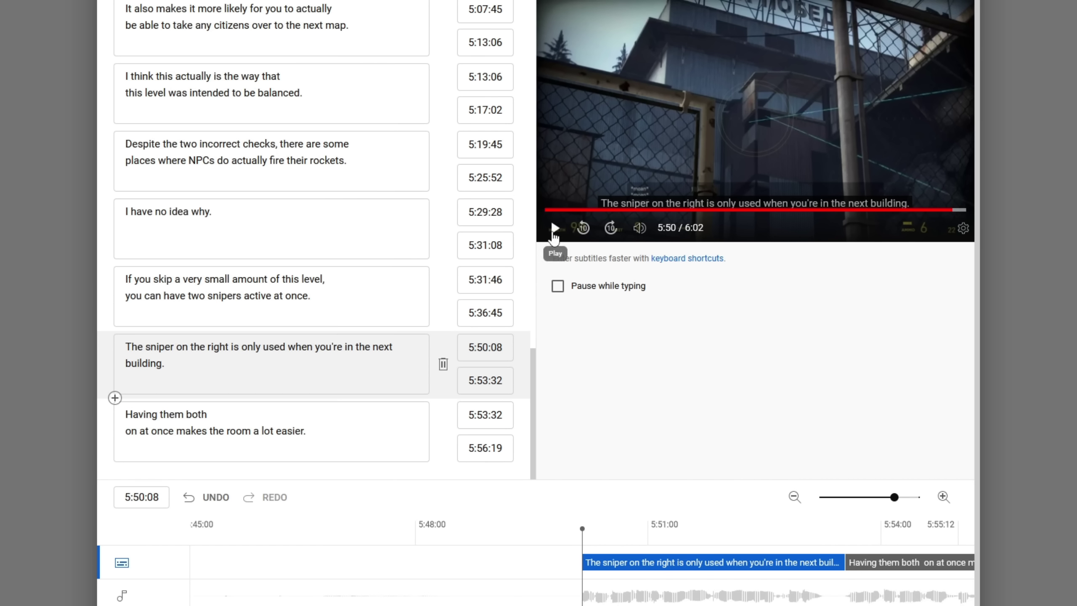
pyautogui.click(555, 229)
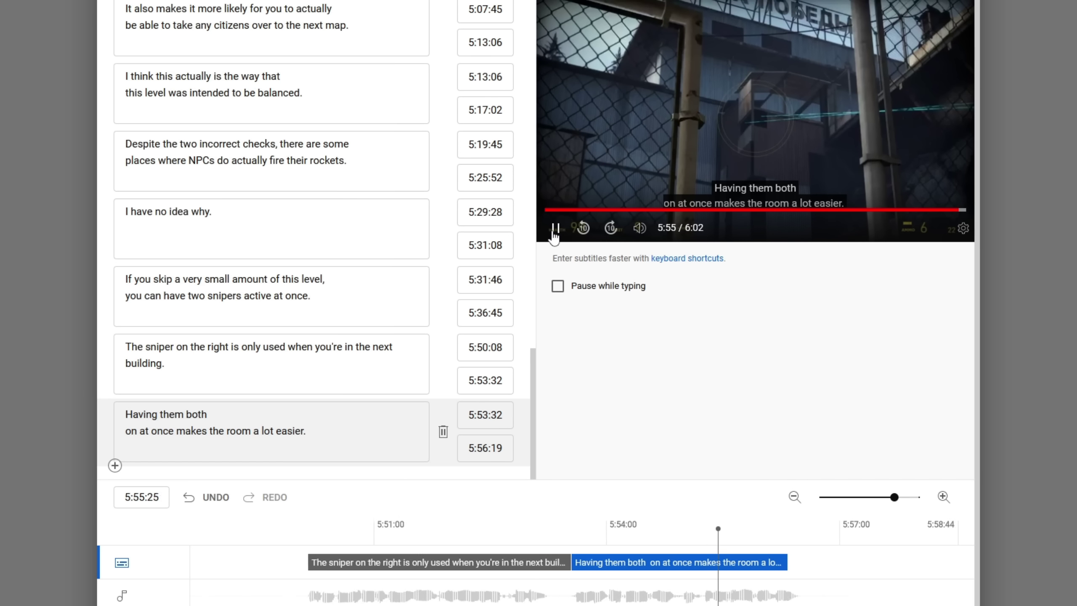
pyautogui.click(555, 229)
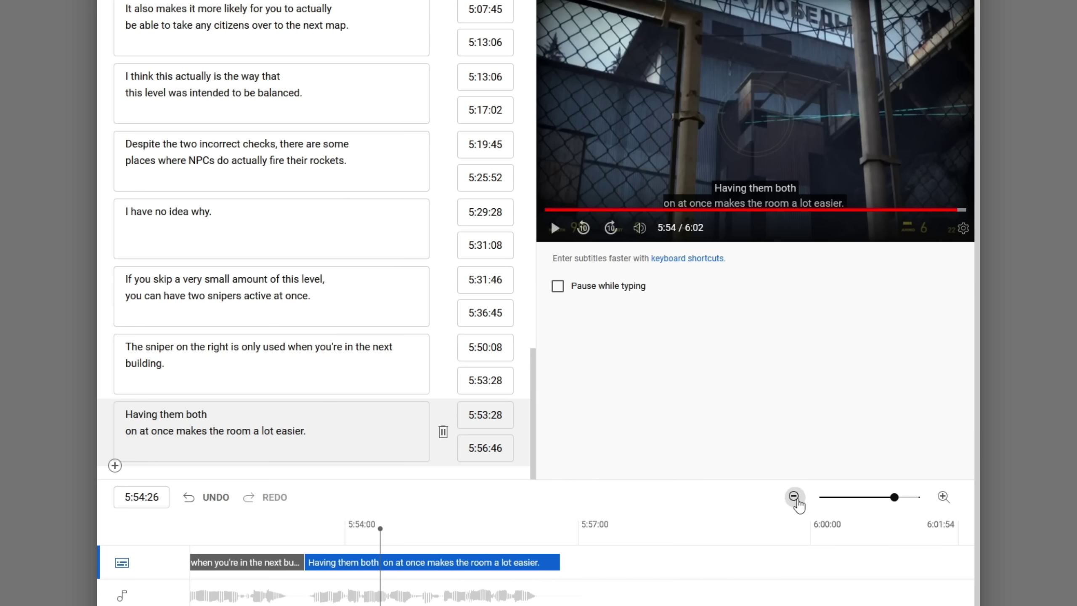
pyautogui.click(797, 501)
# - View the full subtitle timeline, return to 0:00, and bring up the video's watch page
pyautogui.click(586, 550)
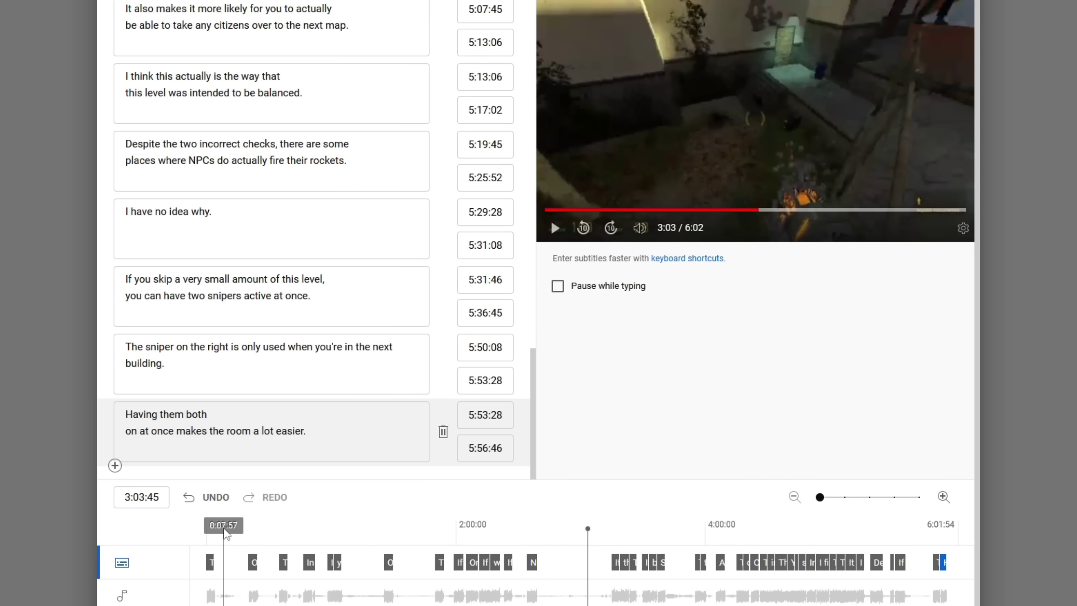
pyautogui.moveTo(204, 526)
pyautogui.mouseDown()
pyautogui.moveTo(193, 524)
pyautogui.moveTo(666, 539)
pyautogui.moveTo(353, 531)
pyautogui.moveTo(565, 531)
pyautogui.moveTo(432, 529)
pyautogui.moveTo(471, 529)
pyautogui.moveTo(454, 528)
pyautogui.moveTo(209, 539)
pyautogui.mouseUp()
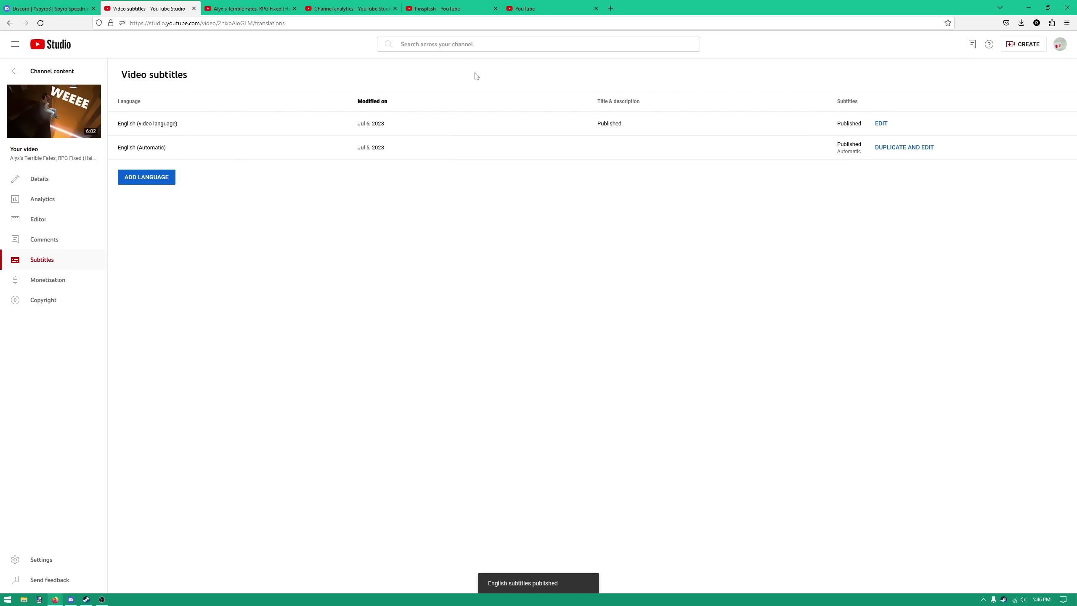
pyautogui.click(248, 8)
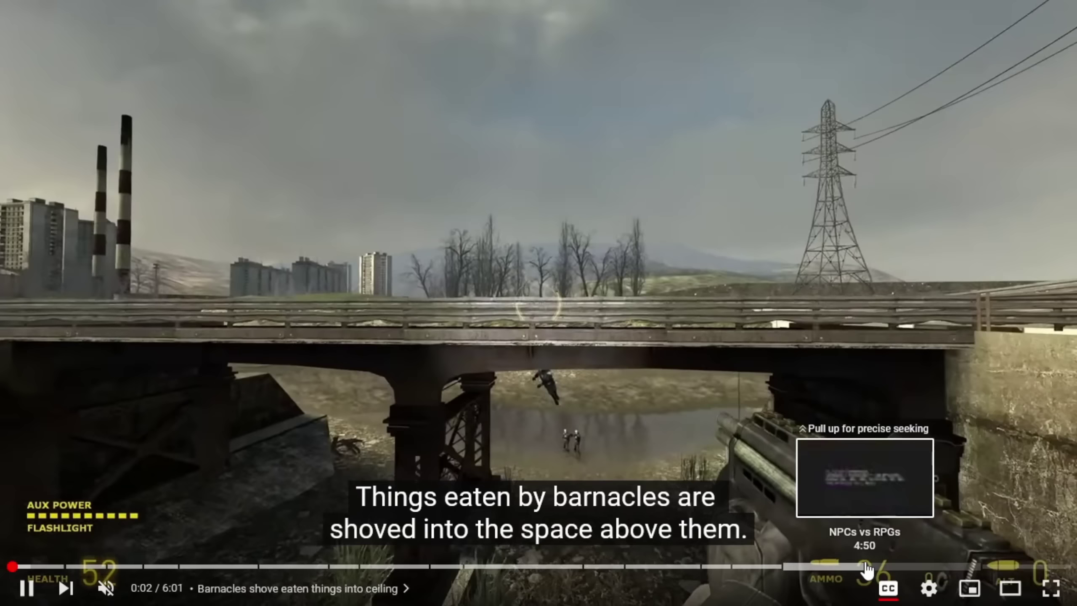
pyautogui.click(867, 571)
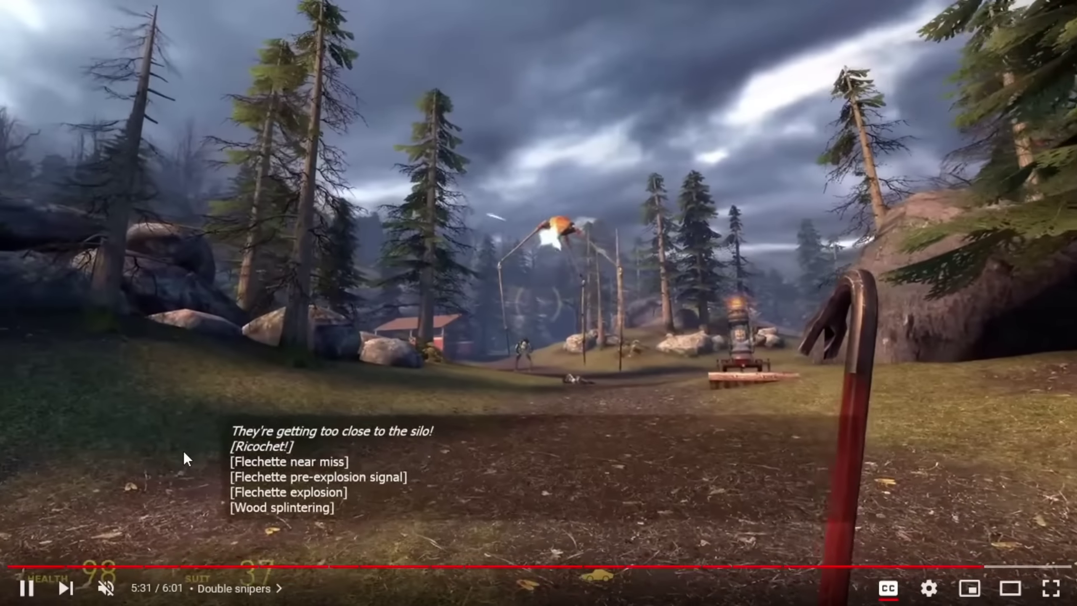
# - Exit full-screen playback and highlight the 30.9% English share in the Audience analytics
pyautogui.press('Escape')
pyautogui.click(296, 280)
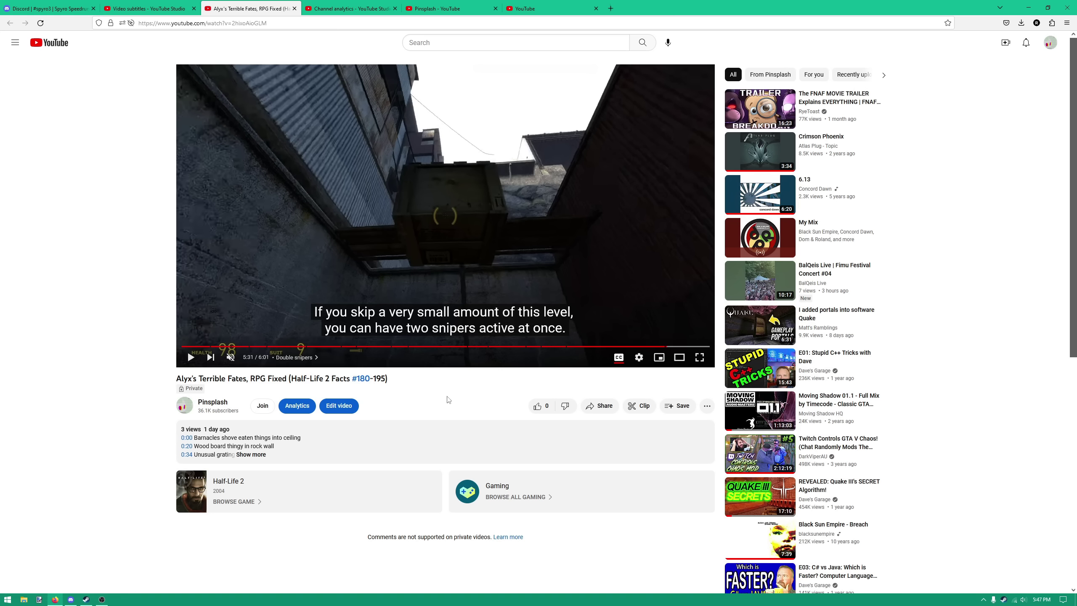
pyautogui.click(348, 8)
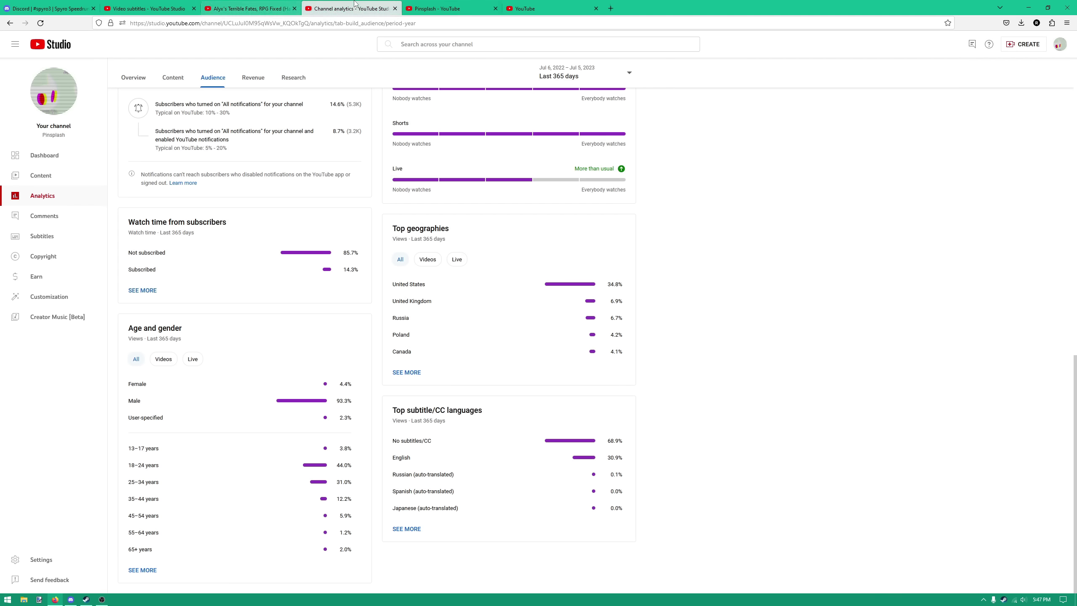
pyautogui.moveTo(611, 458); pyautogui.dragTo(628, 462)
pyautogui.click(621, 461)
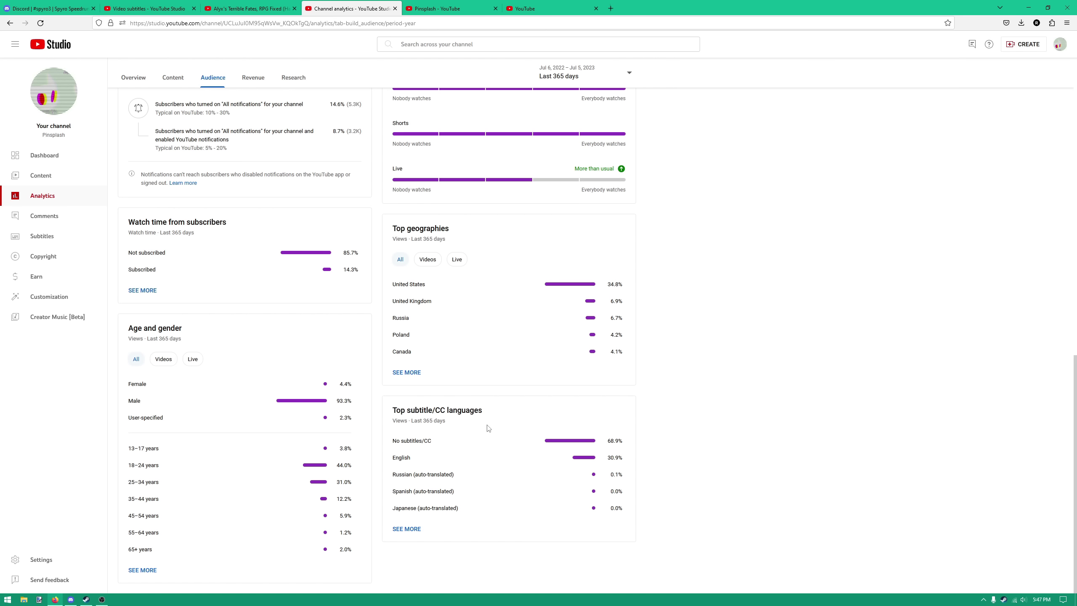
# - Compare the watch page with audience analytics, highlighting the English 30.9% subtitle share again
pyautogui.hotkey('ctrl', 'shift', 'Tab')
pyautogui.hotkey('ctrl', 'Tab')
pyautogui.moveTo(609, 460); pyautogui.dragTo(629, 461)
pyautogui.click(254, 8)
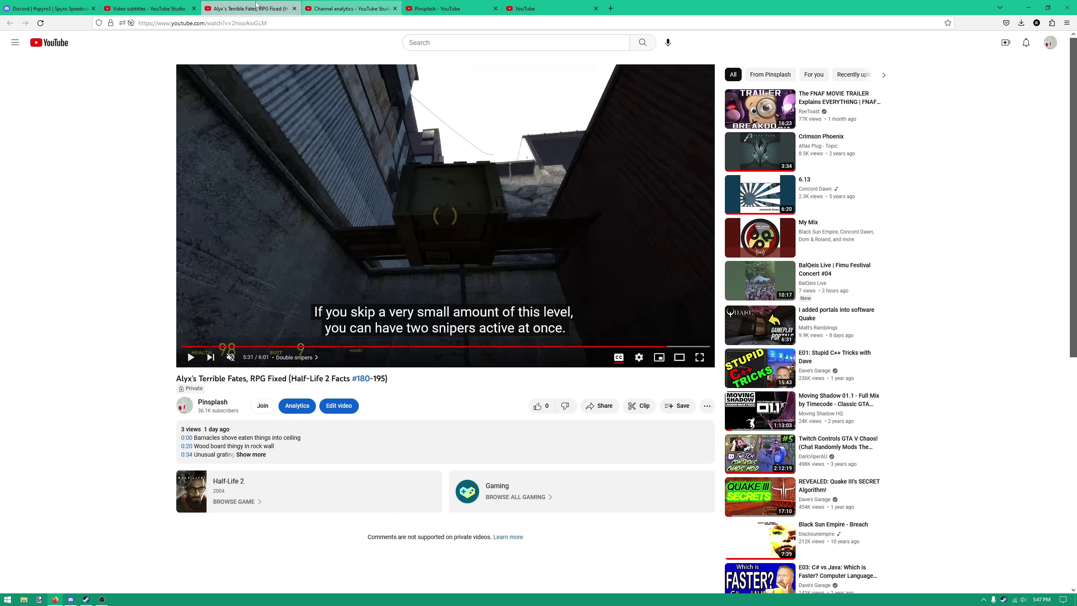
pyautogui.click(349, 9)
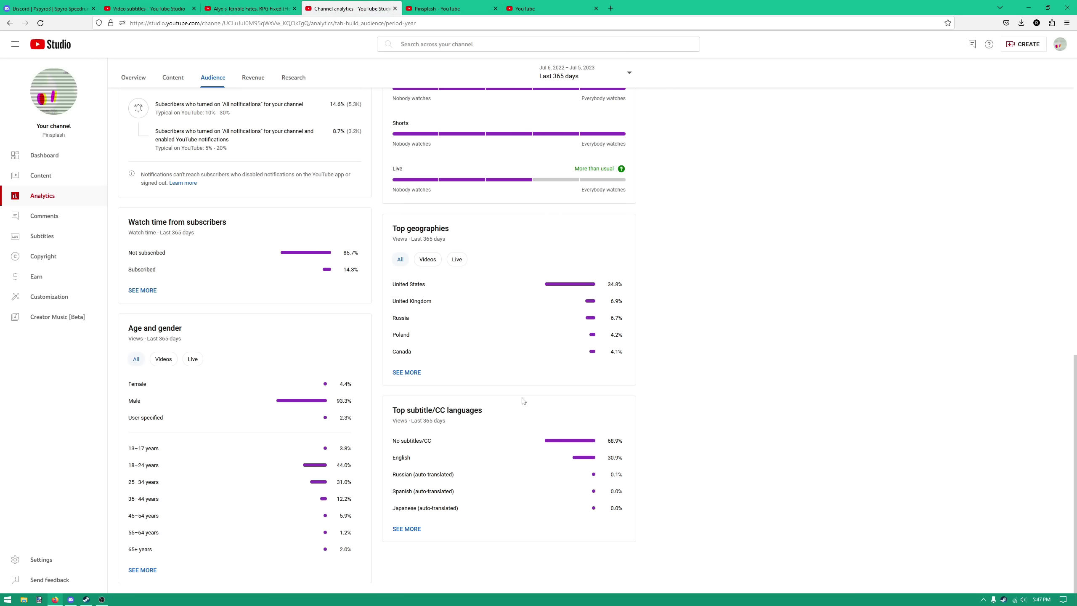